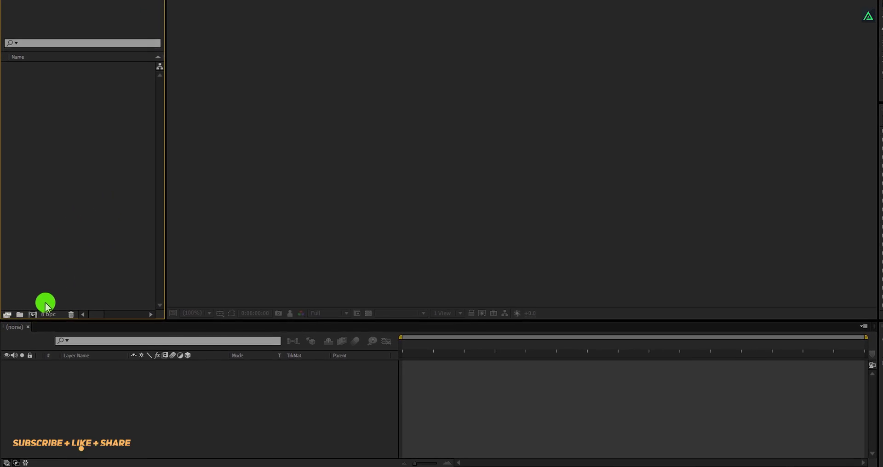
Create a new composition named Metal_Logo_Intro.
left_click(40, 299)
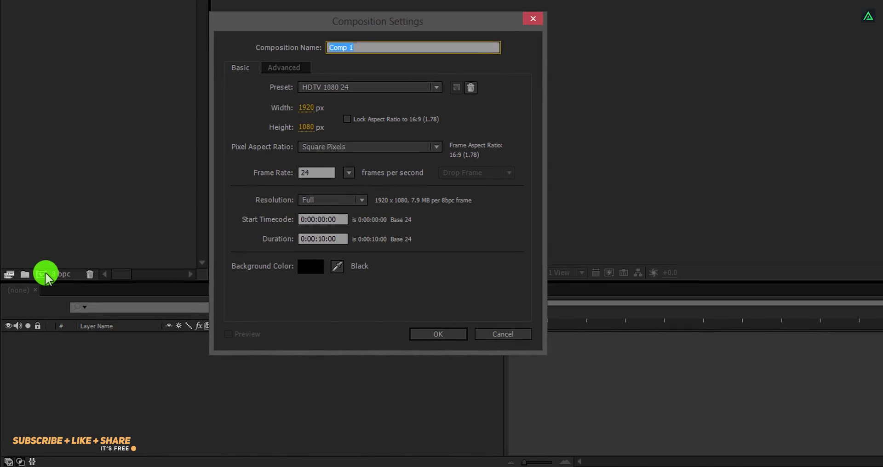
type("Metal_Logo_Intro")
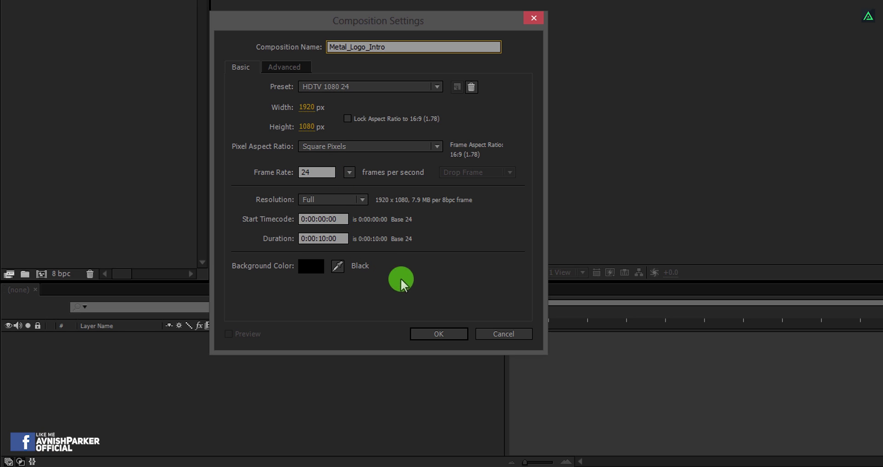
left_click(431, 335)
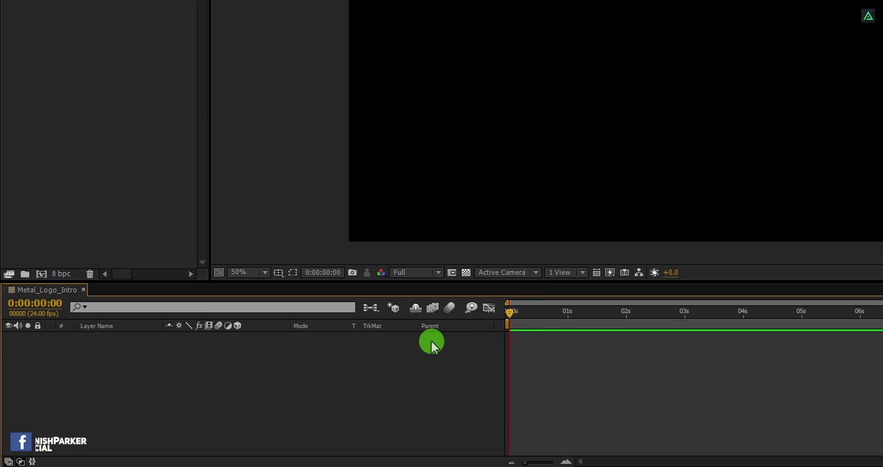
Add a new 1920×1080 solid layer named Reflection to the timeline.
right_click(157, 376)
mouse_move(227, 241)
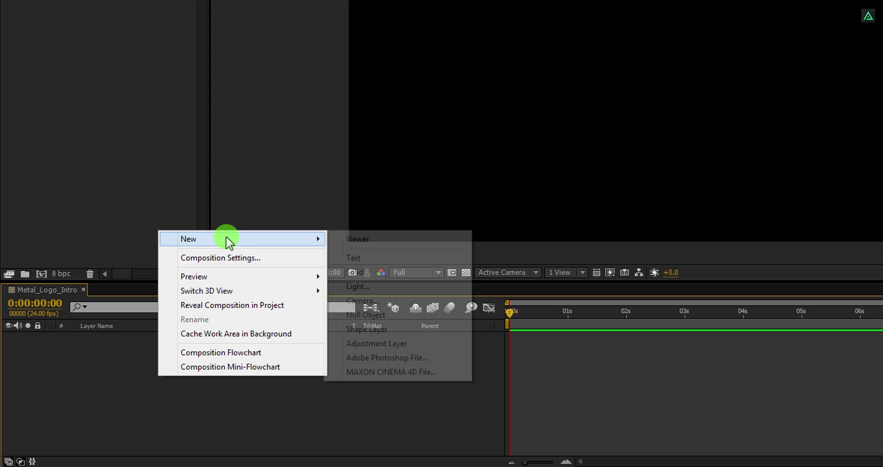
left_click(406, 273)
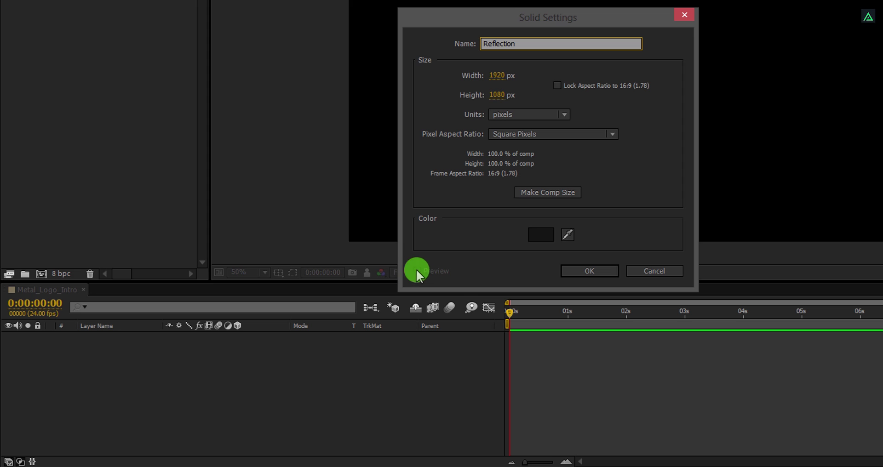
Confirm the Reflection solid and apply Fractal Noise to it.
left_click(614, 272)
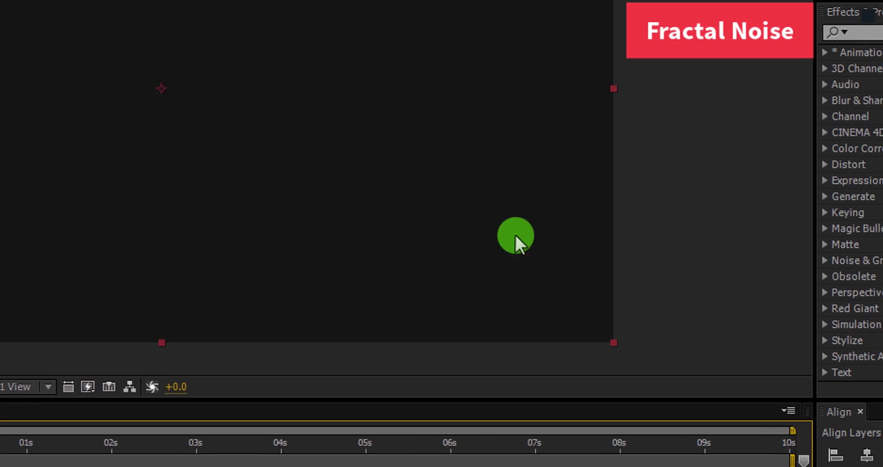
left_click(880, 31)
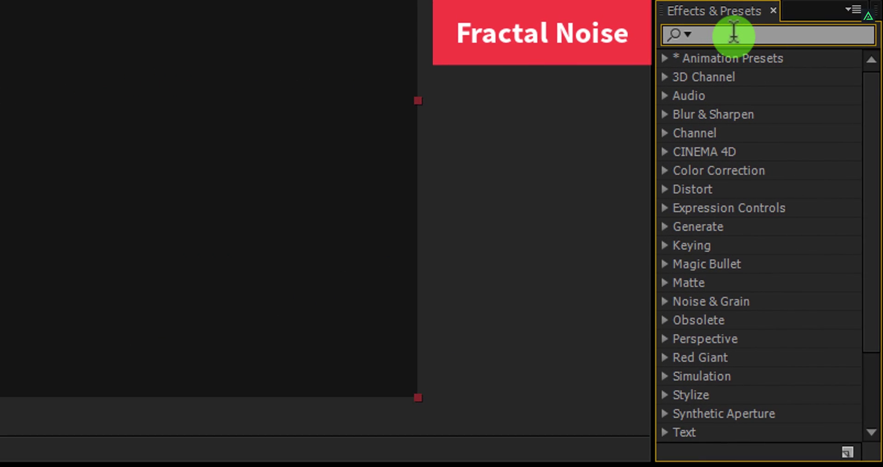
type("fract")
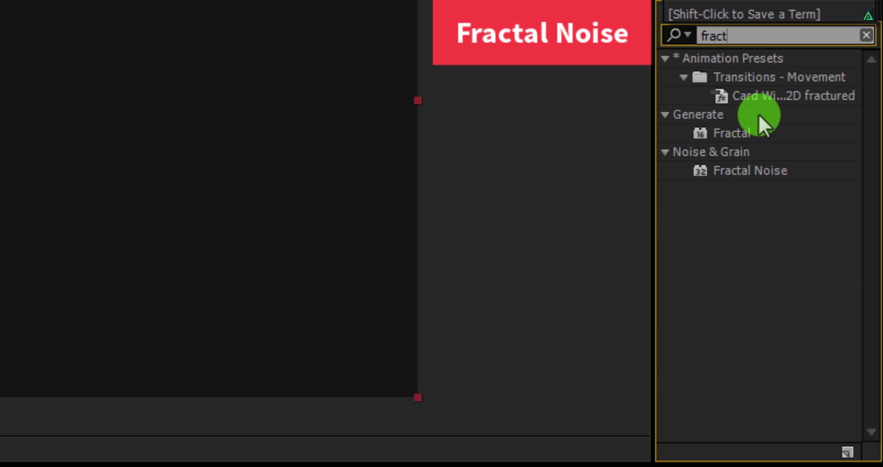
double_click(768, 169)
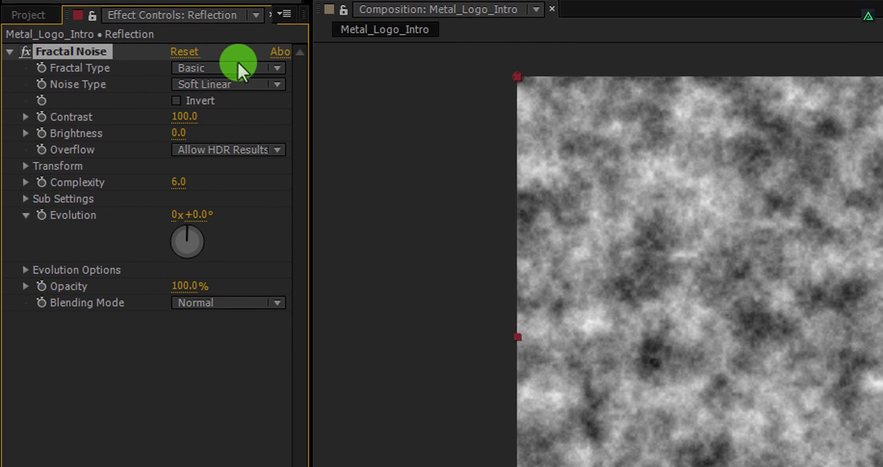
Set Fractal Noise to Turbulent Smooth with Contrast 120 and Brightness 6.
left_click(234, 65)
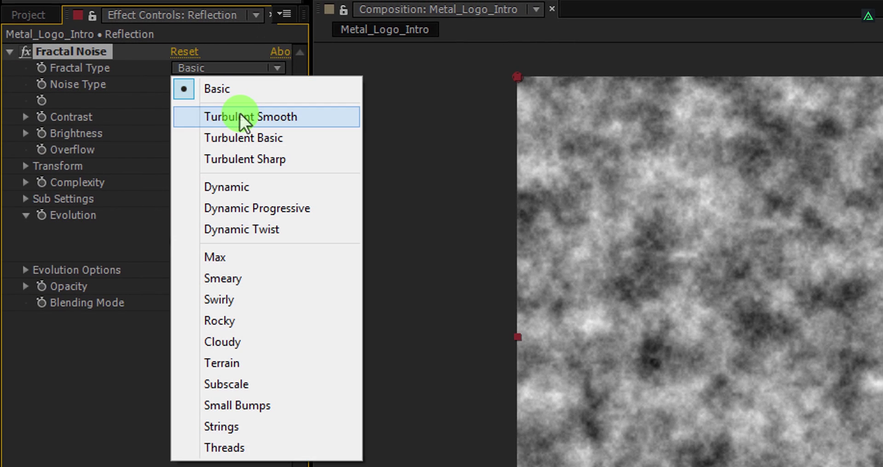
left_click(239, 114)
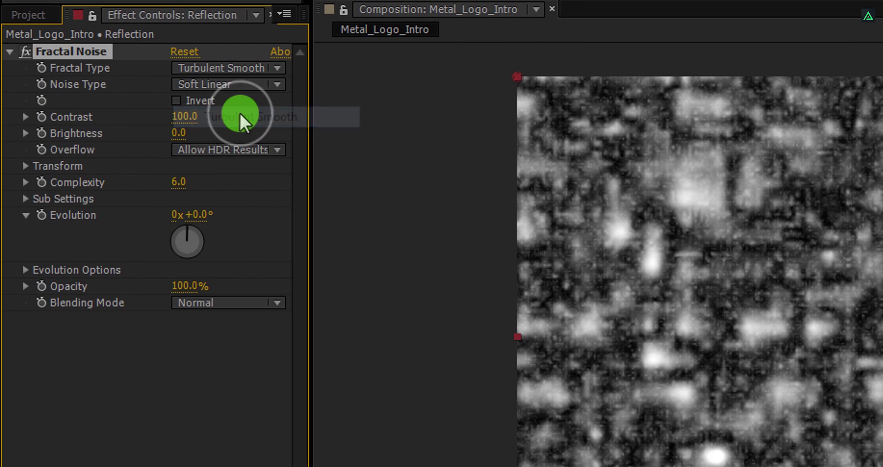
left_click(185, 117)
type("120")
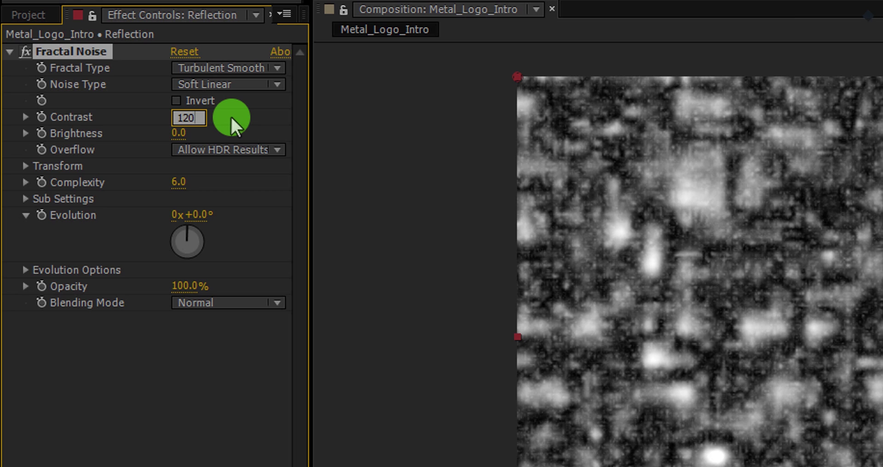
key("Tab")
type("6")
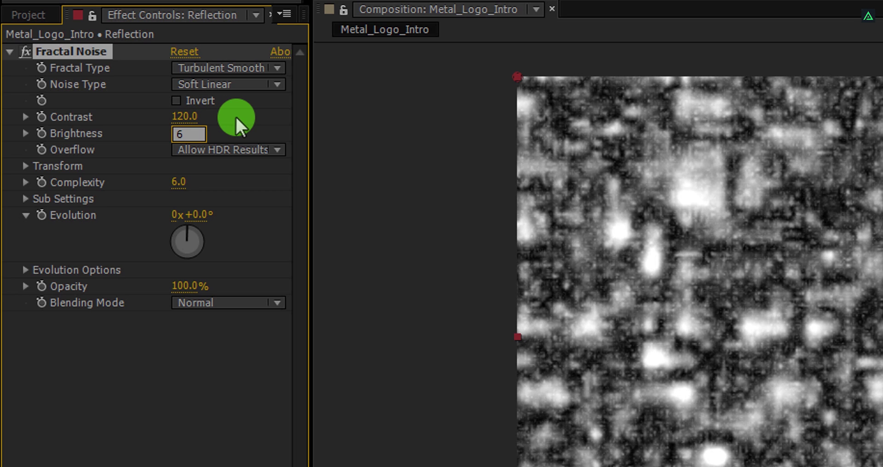
key("Return")
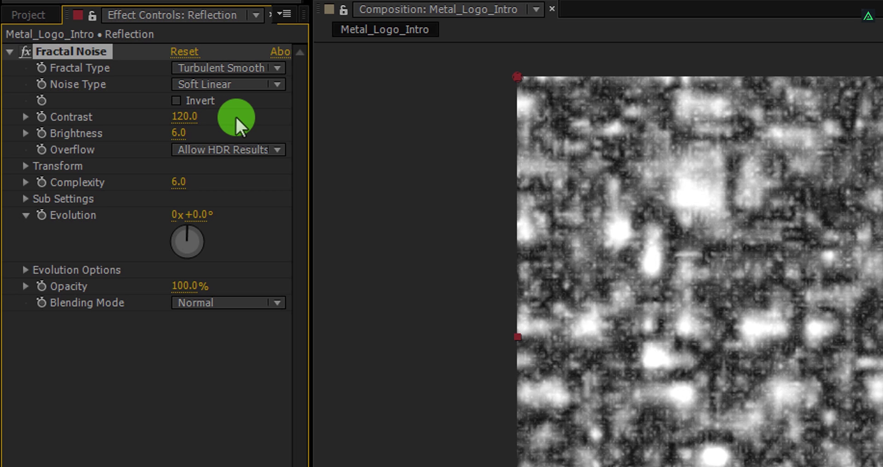
Turn off Uniform Scaling and set Scale Height 10000 and Complexity 2.
left_click(22, 165)
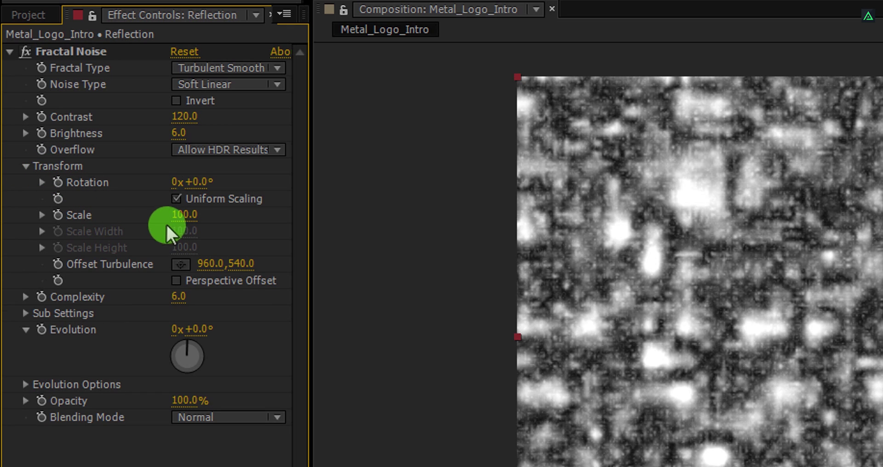
left_click(199, 196)
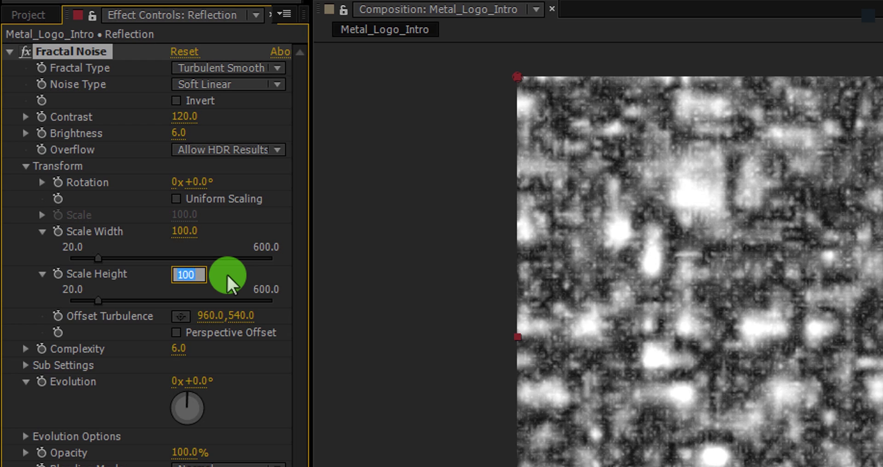
type("10000")
key("Return")
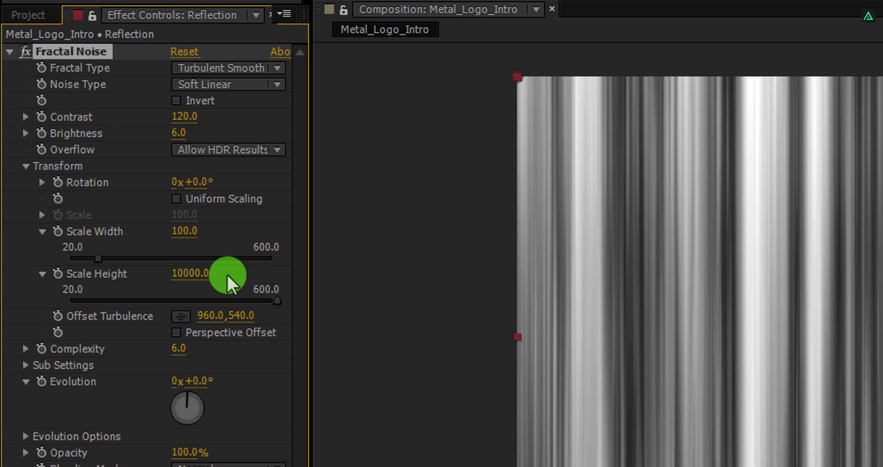
left_click(184, 349)
type("2")
key("Return")
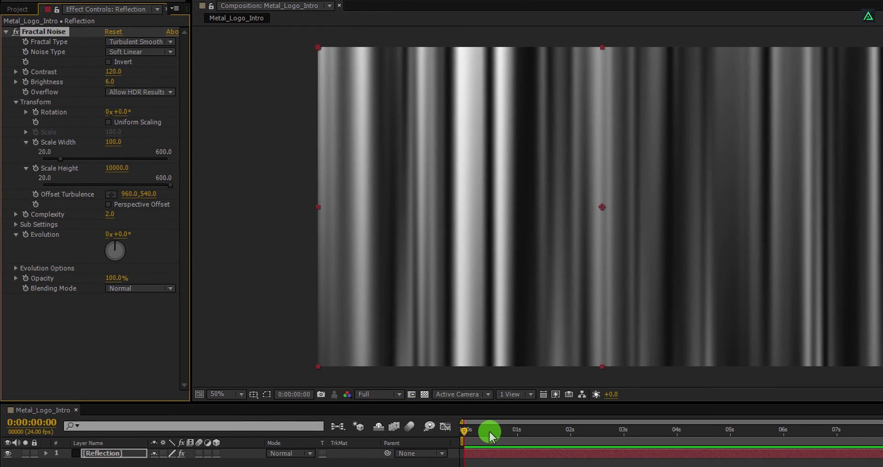
At the last frame, set Offset Turbulence to 1500,540 so the streaks drift sideways.
left_click_drag(491, 436, 460, 430)
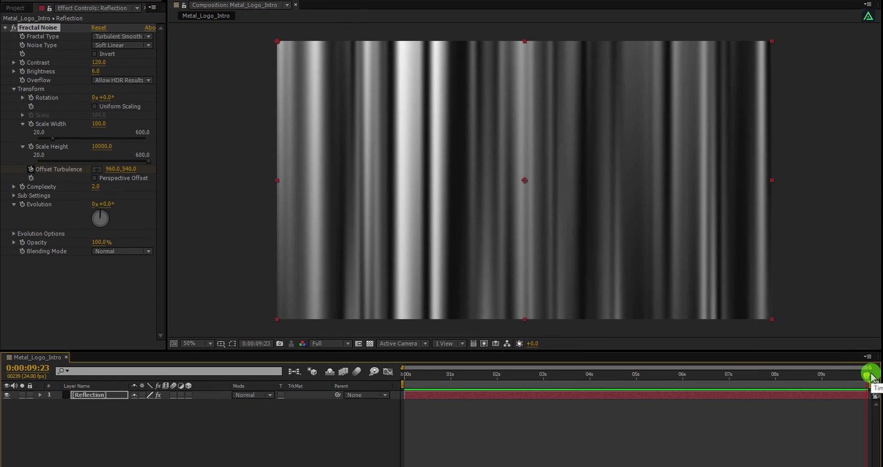
left_click(110, 169)
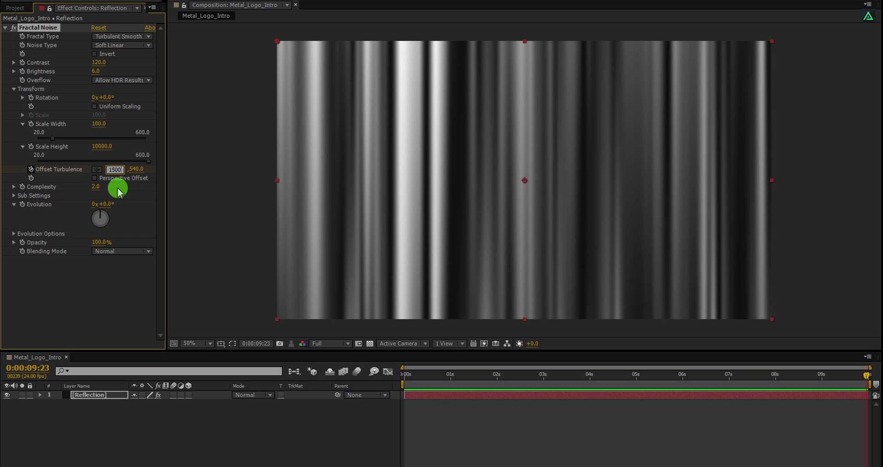
key("Return")
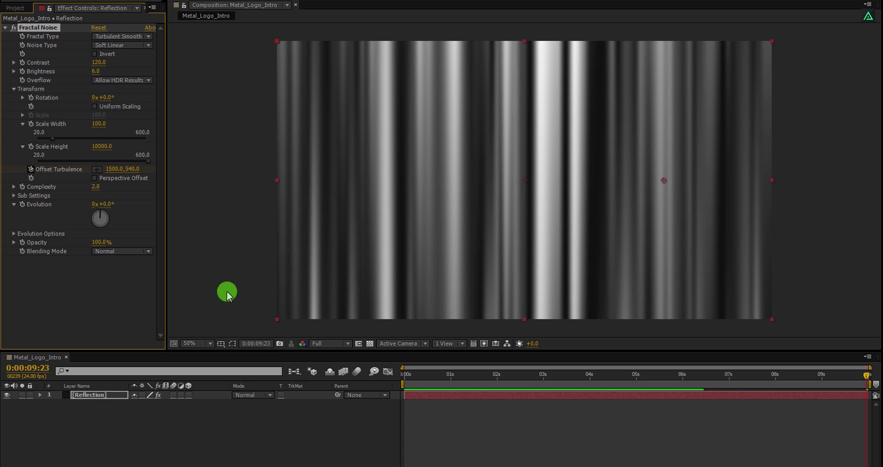
left_click_drag(419, 374, 491, 391)
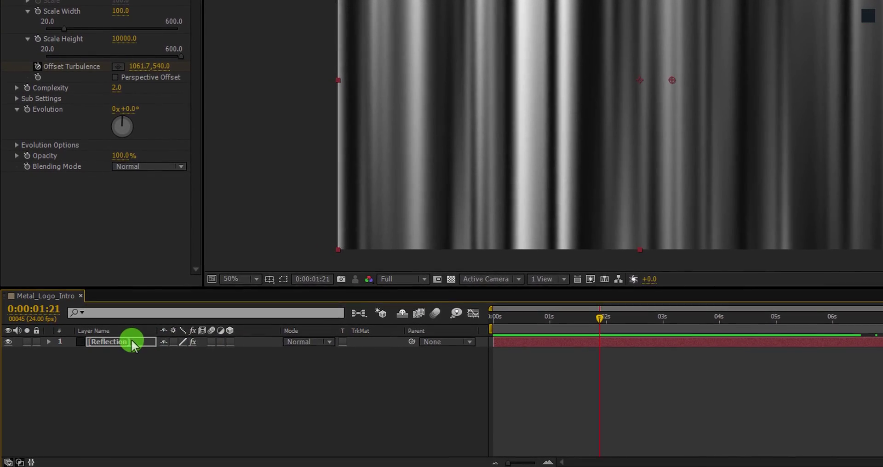
Pre-compose the Reflection layer as Reflection Map.
right_click(125, 370)
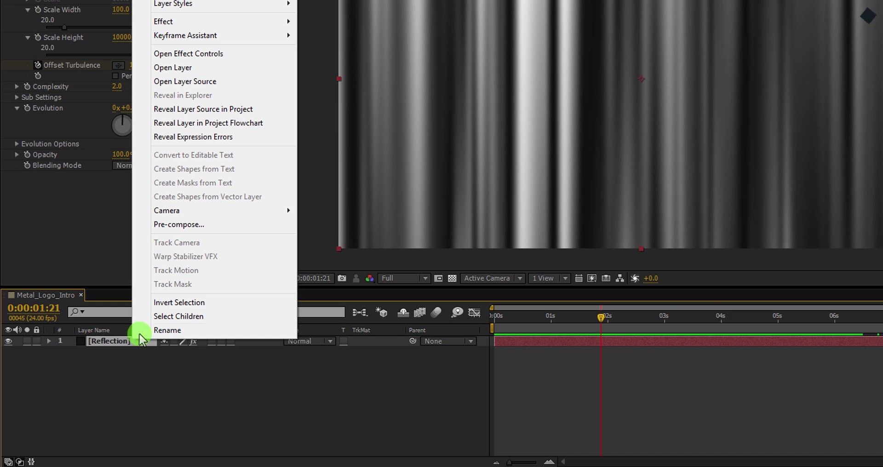
left_click(188, 226)
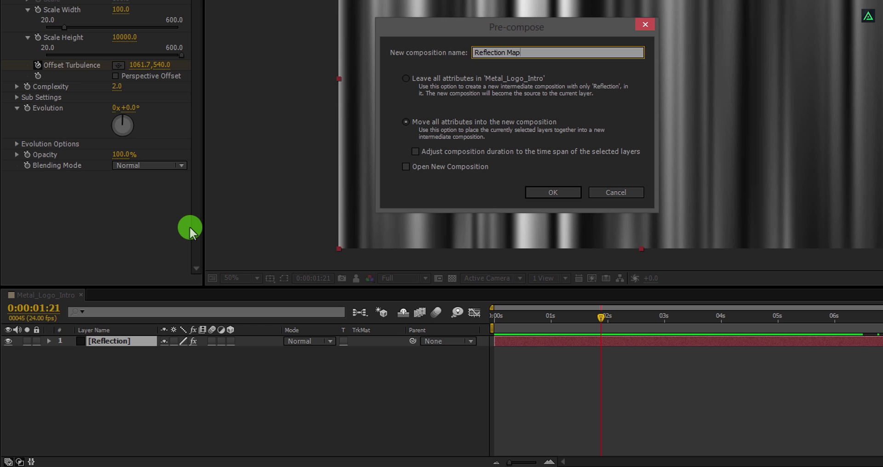
left_click(548, 195)
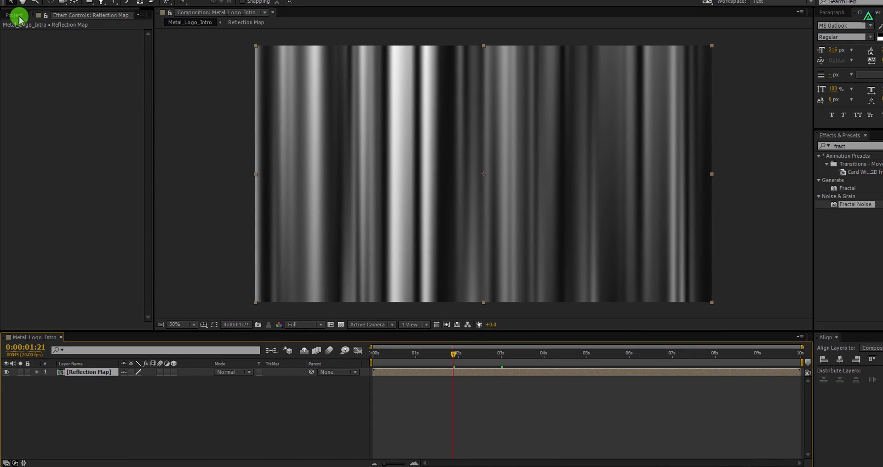
Scale the Dragon.png logo layer down to about 37%.
left_click(15, 1)
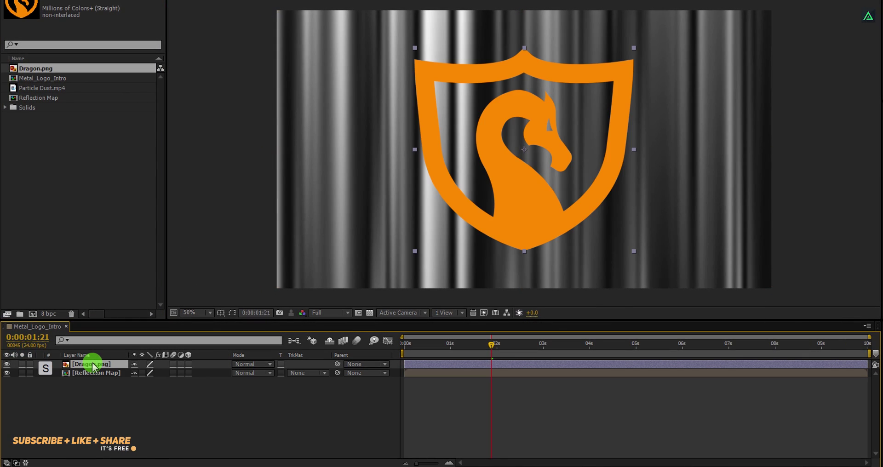
key("s")
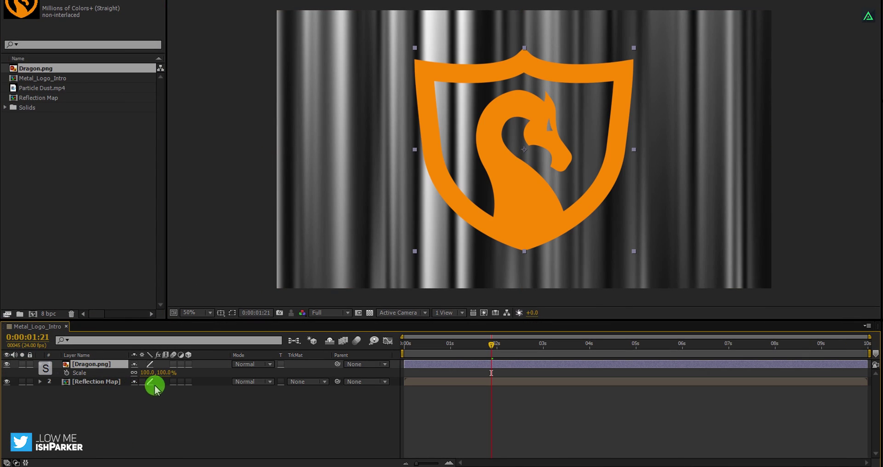
left_click_drag(167, 372, 141, 374)
Pre-compose Dragon.png as Logo_Comp, moving all attributes into the new composition.
left_click(93, 365)
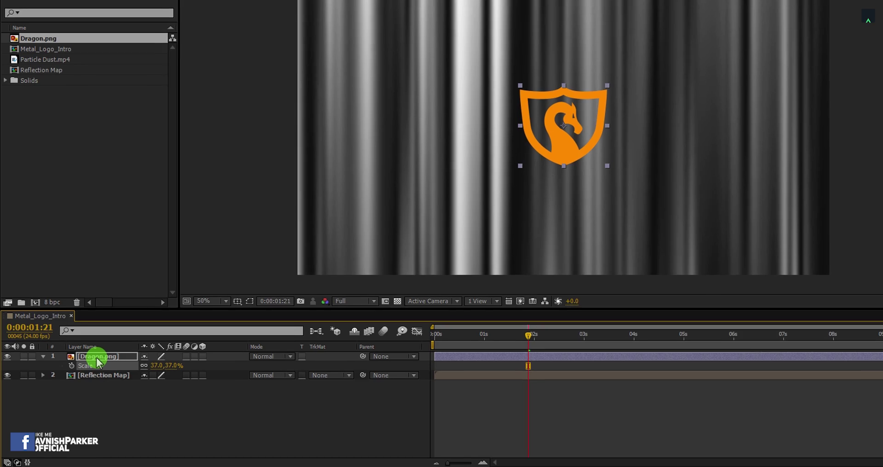
right_click(93, 363)
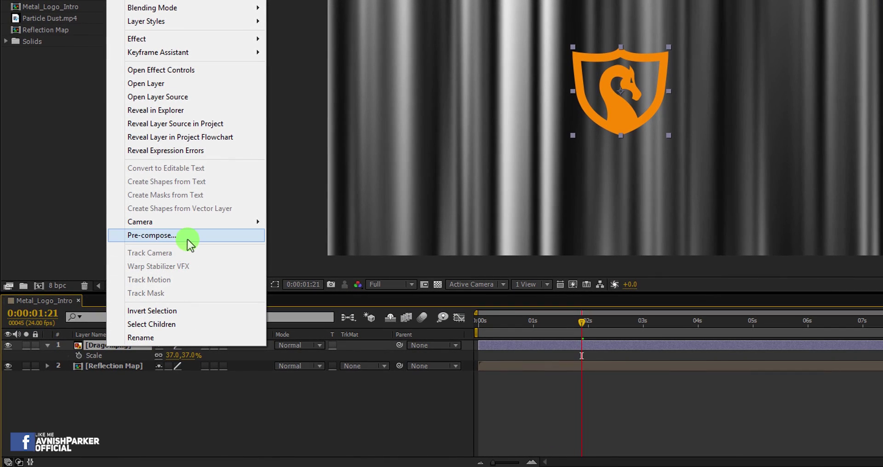
left_click(188, 239)
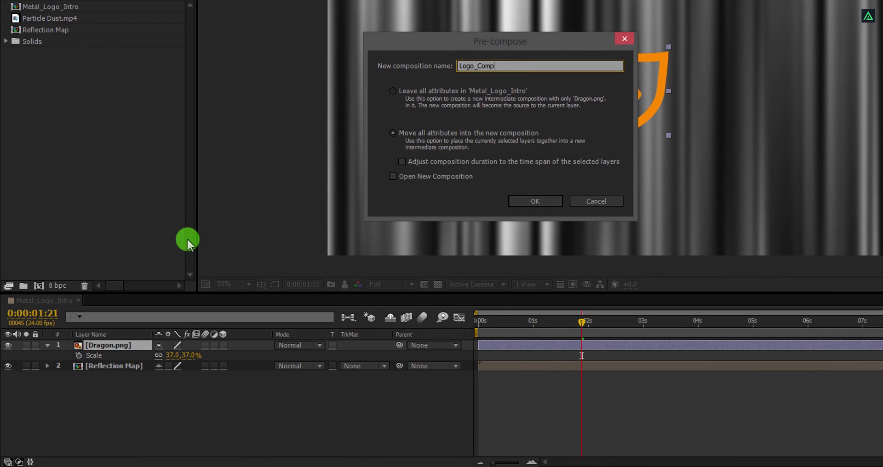
left_click(418, 137)
left_click(520, 200)
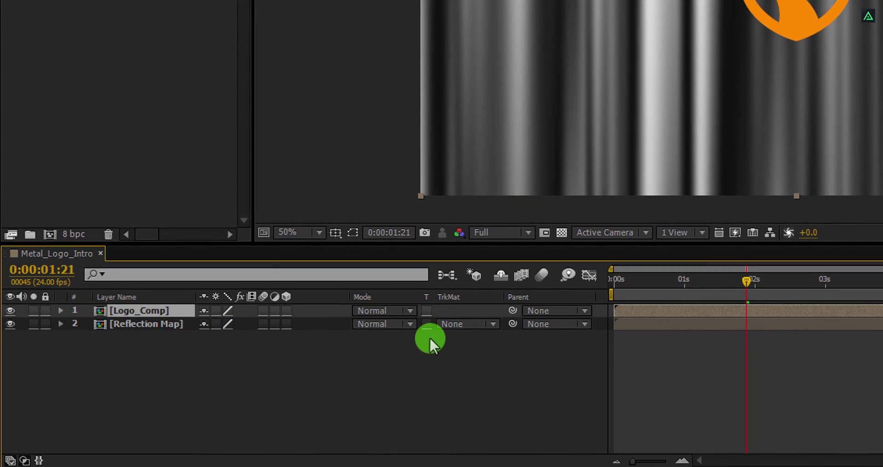
Set Reflection Map's track matte to Alpha Matte from Logo_Comp and return the playhead to the start.
key("F4")
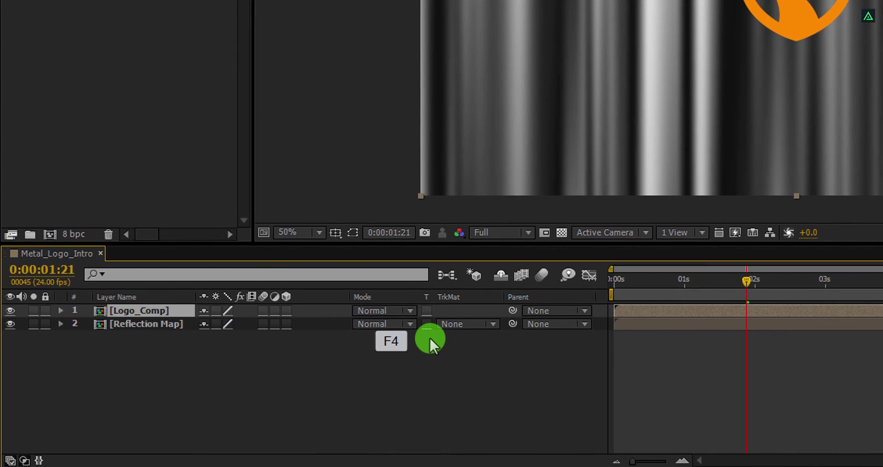
key("F4")
key("F4")
key("F4")
key("F4")
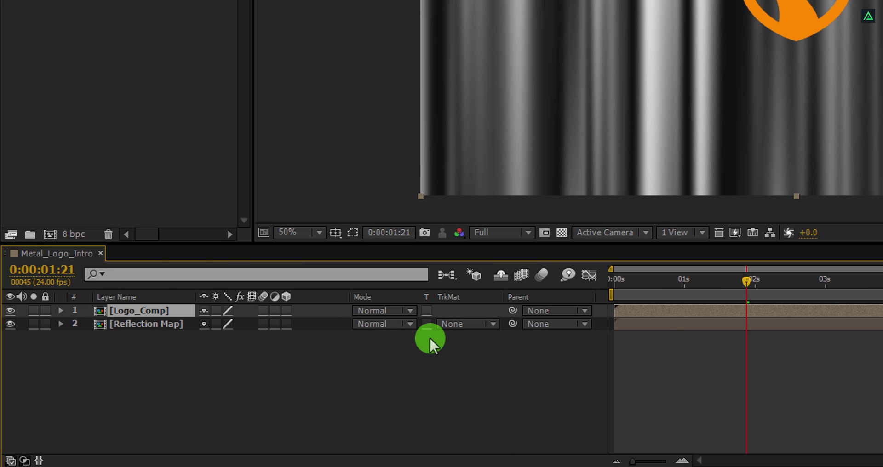
right_click(475, 297)
mouse_move(544, 347)
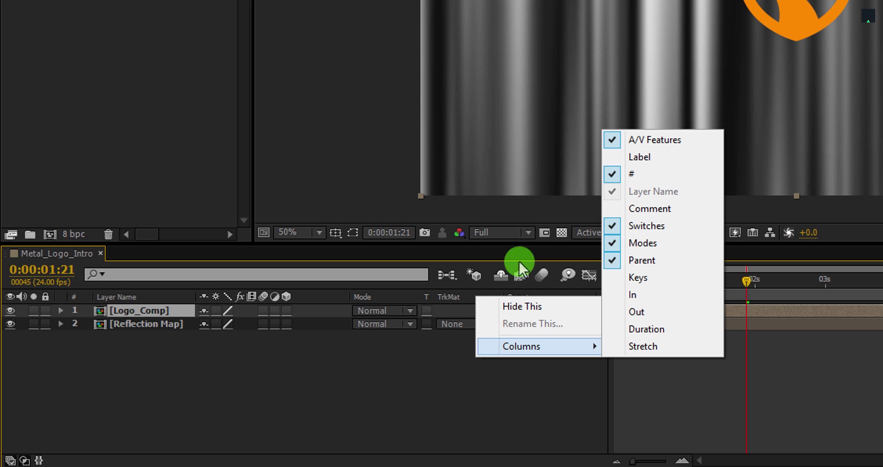
left_click(445, 319)
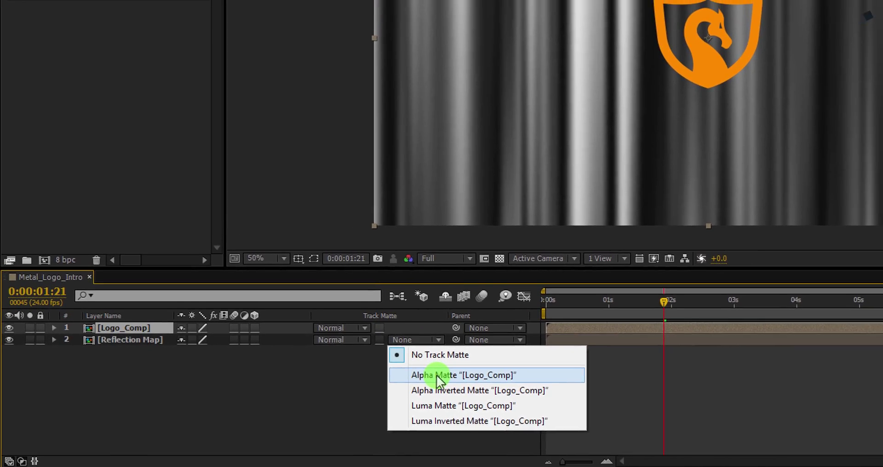
left_click(486, 361)
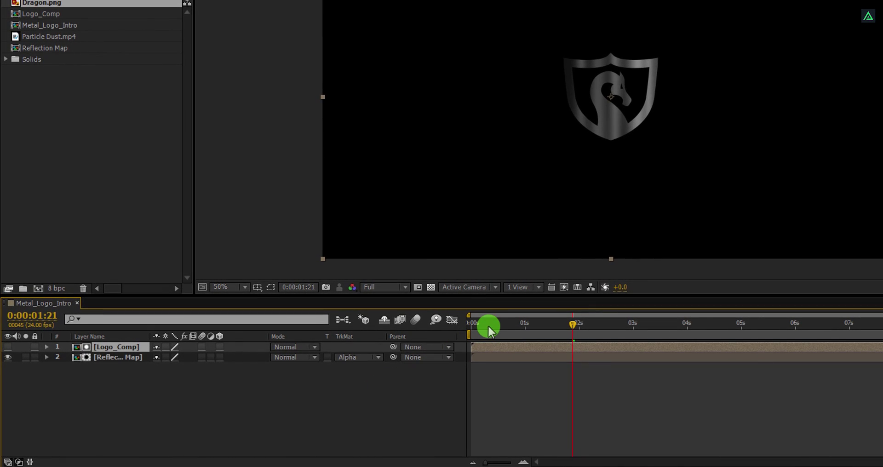
left_click_drag(518, 316, 568, 349)
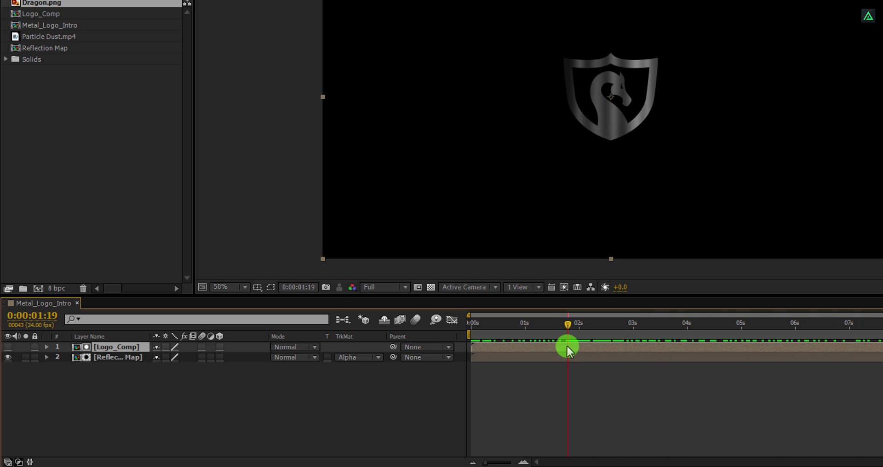
Apply CC Glass to the Reflection Map layer.
left_click(122, 362)
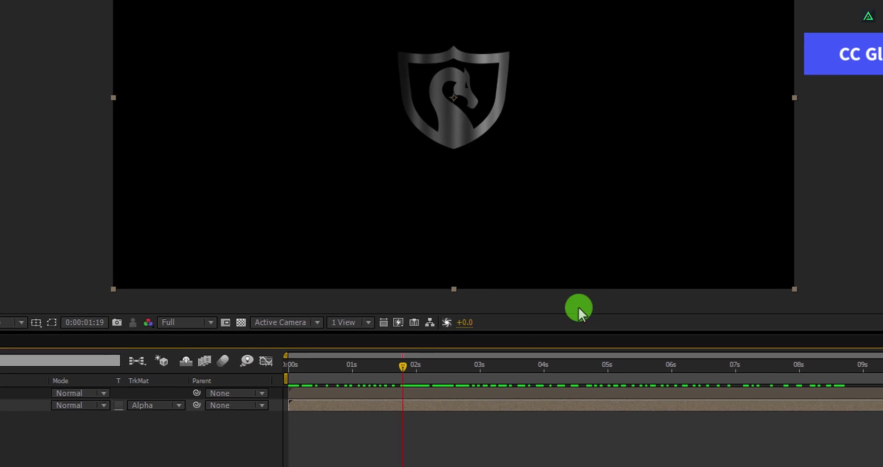
left_click(776, 36)
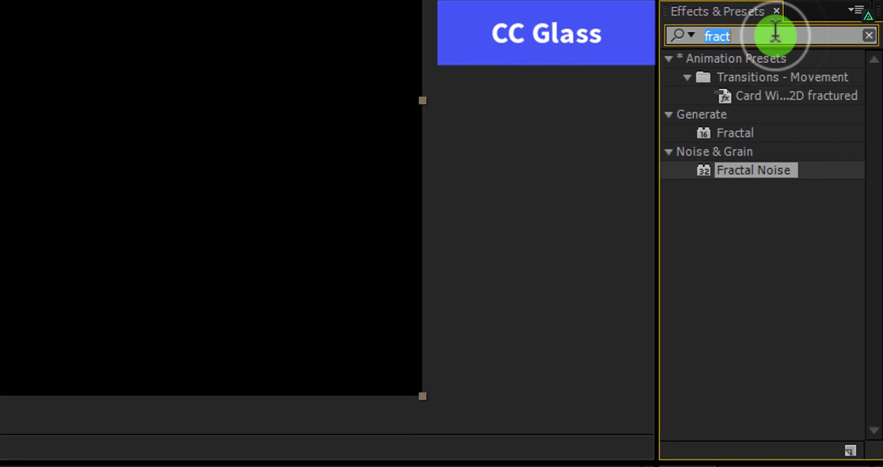
type("cc gl")
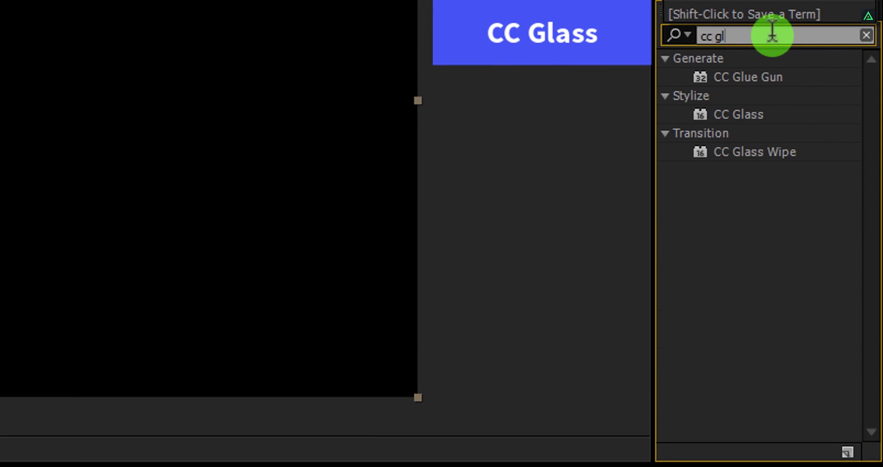
type("a")
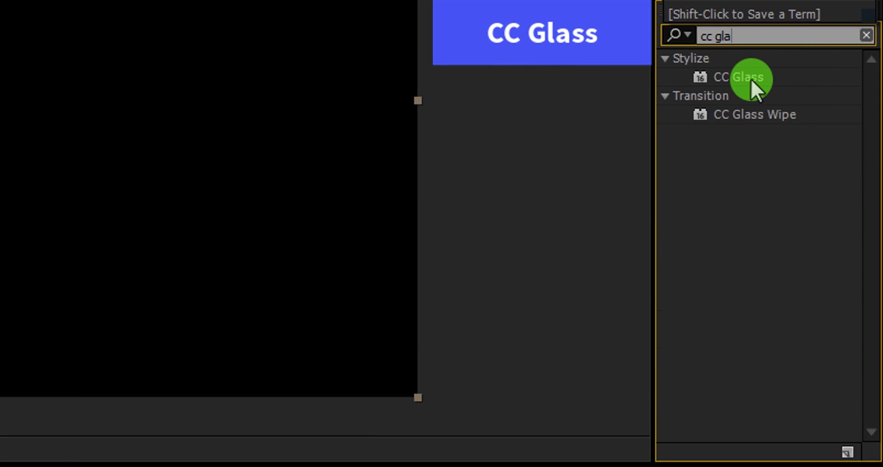
left_click_drag(752, 79, 353, 98)
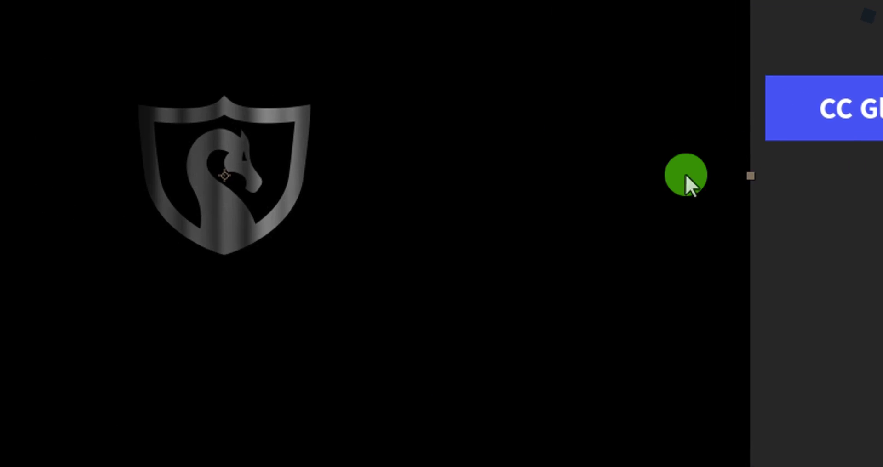
left_click_drag(685, 174, 380, 193)
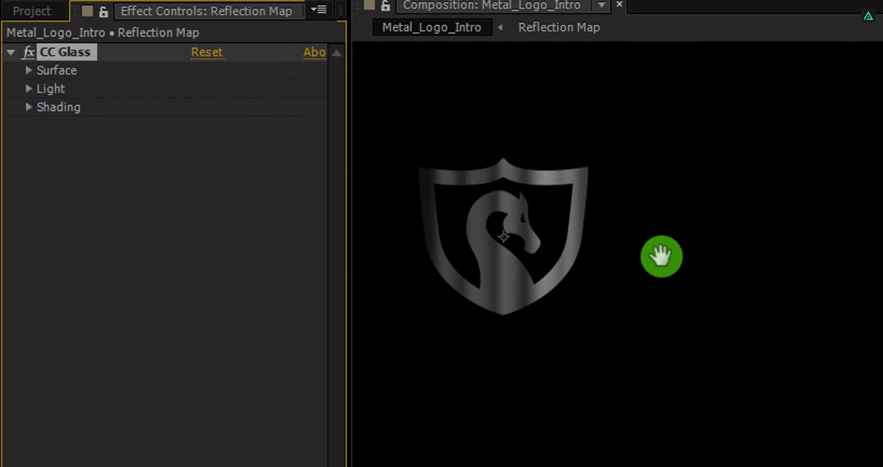
left_click(661, 256)
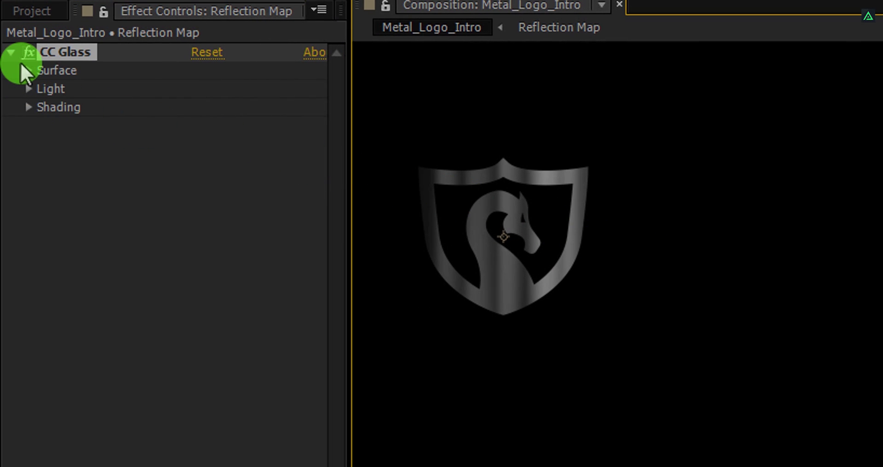
Set CC Glass surface: Bump Map Logo_Comp, Lightness property, Softness 50, Height 100.
left_click(29, 70)
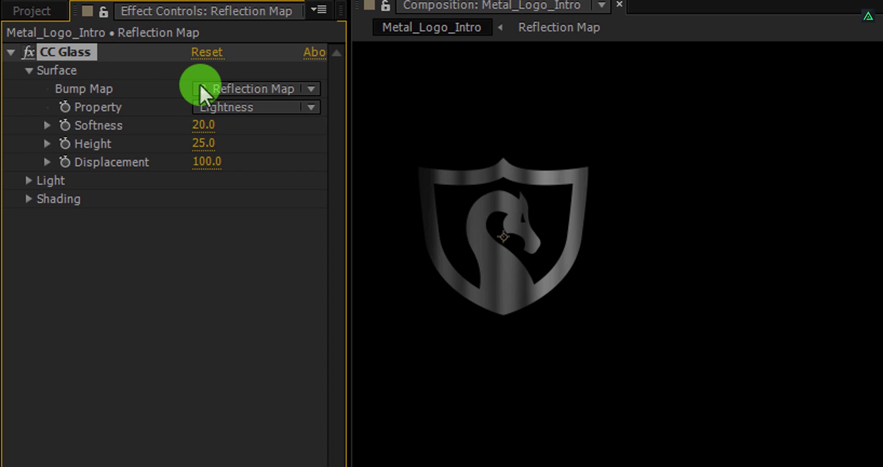
left_click(219, 90)
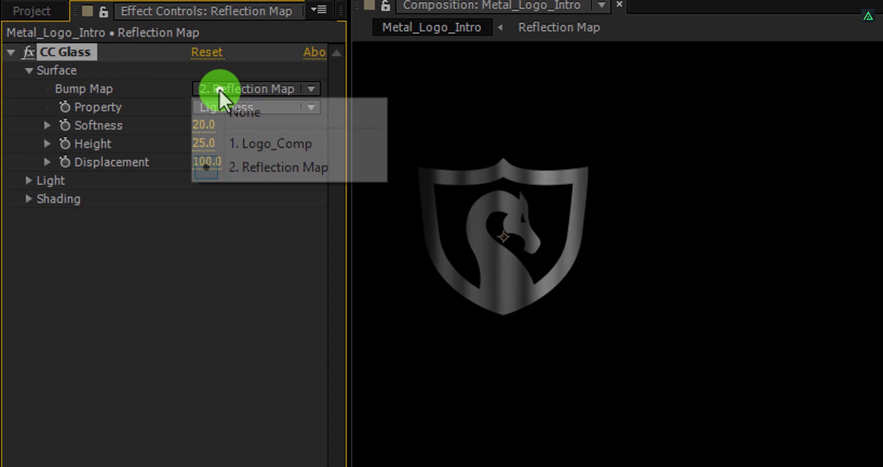
left_click(247, 146)
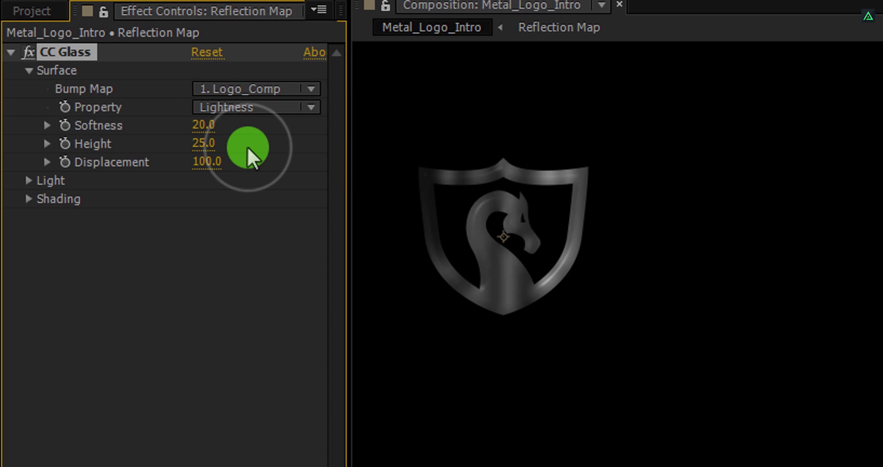
left_click(228, 105)
left_click(248, 254)
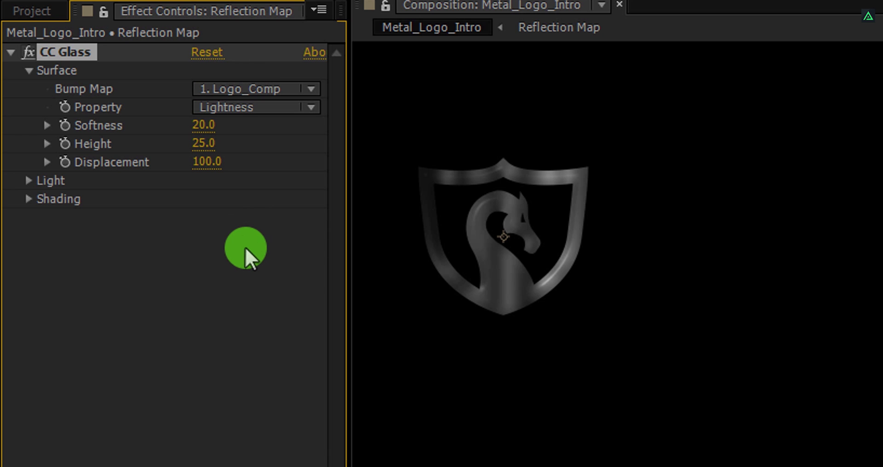
left_click(206, 126)
type("50")
key("Tab")
type("100")
left_click(246, 159)
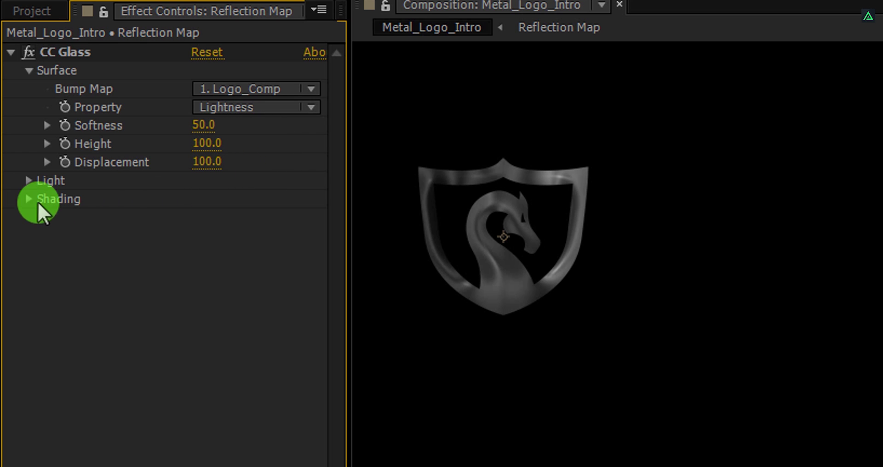
Set CC Glass to use AE Lights with Ambient 0, Diffuse 100 and Metal 0.
left_click(26, 179)
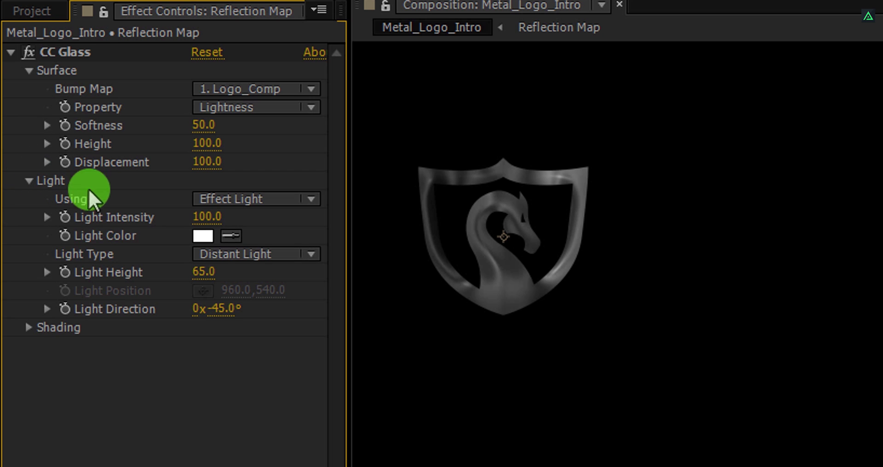
left_click(239, 201)
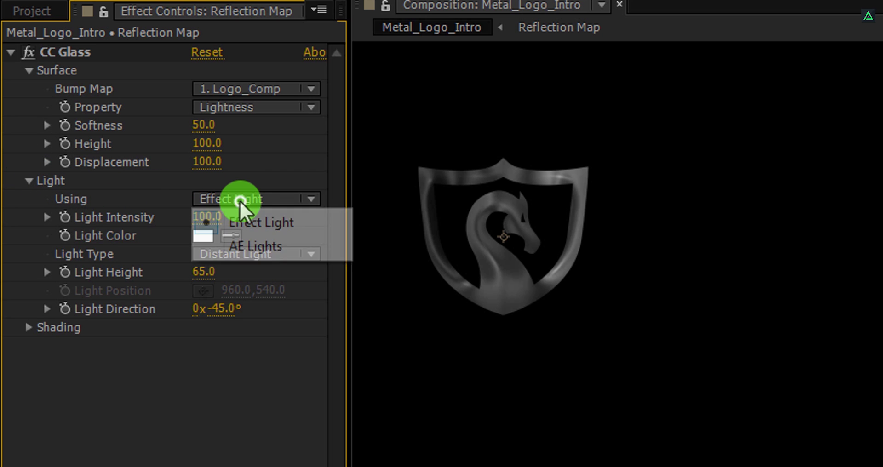
left_click(261, 241)
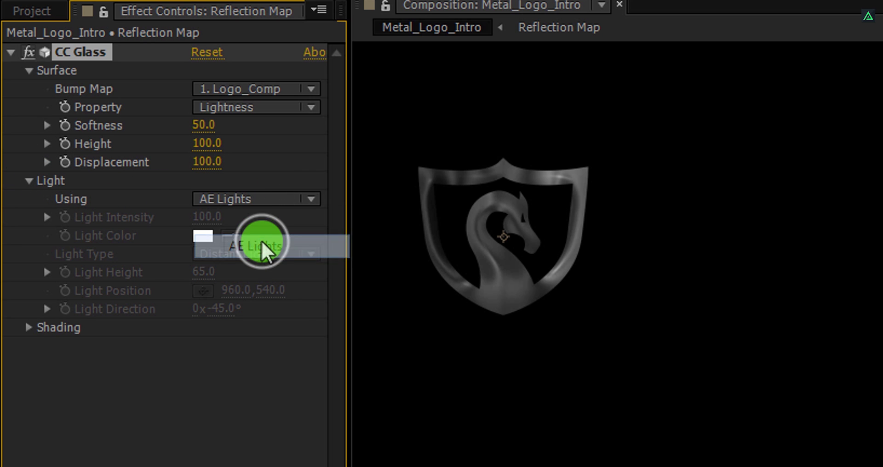
left_click(27, 326)
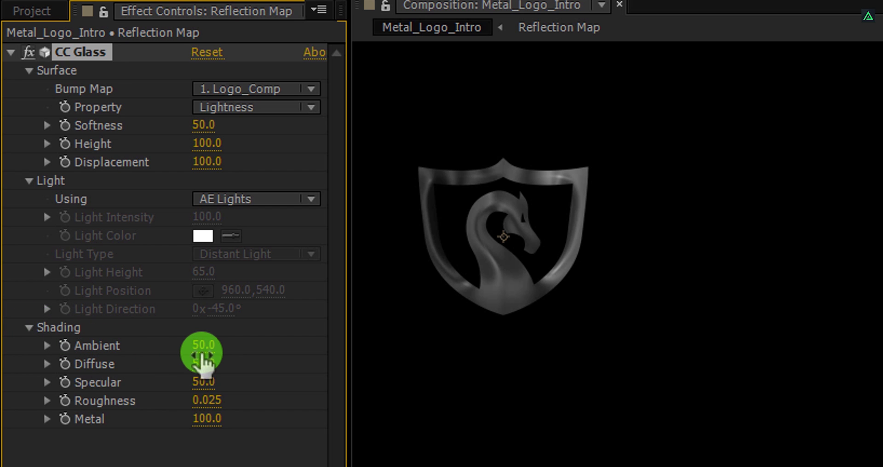
left_click(205, 347)
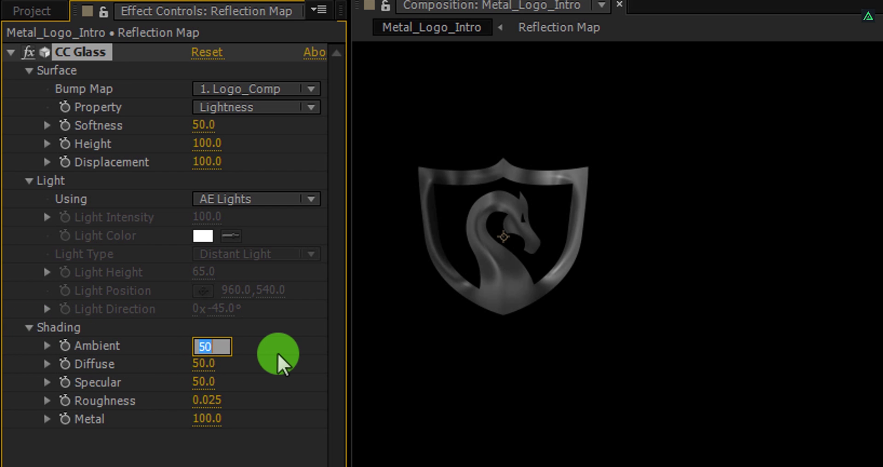
key("Tab")
type("1")
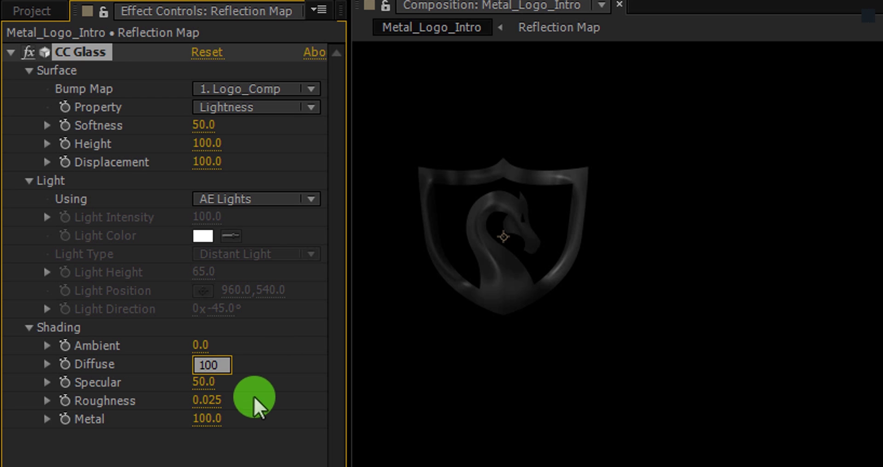
left_click(213, 419)
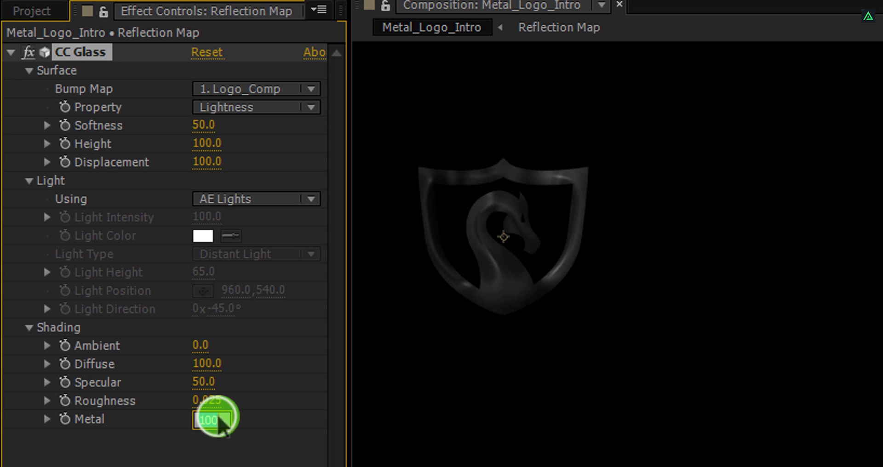
type("0")
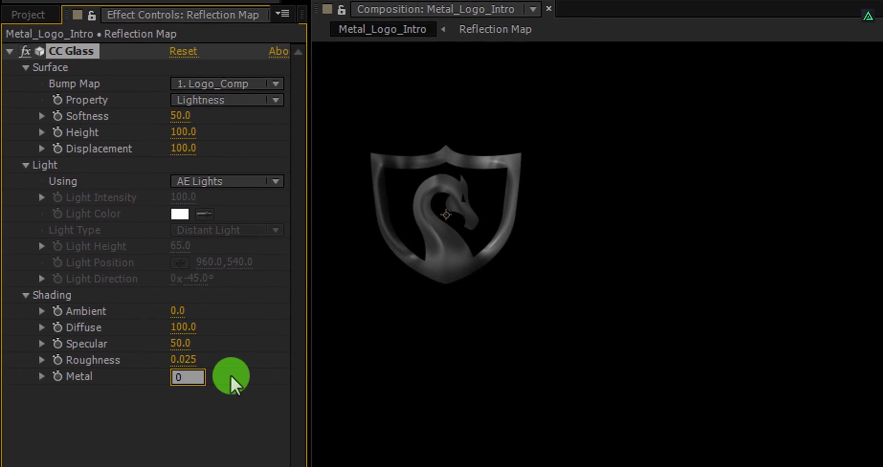
key("Return")
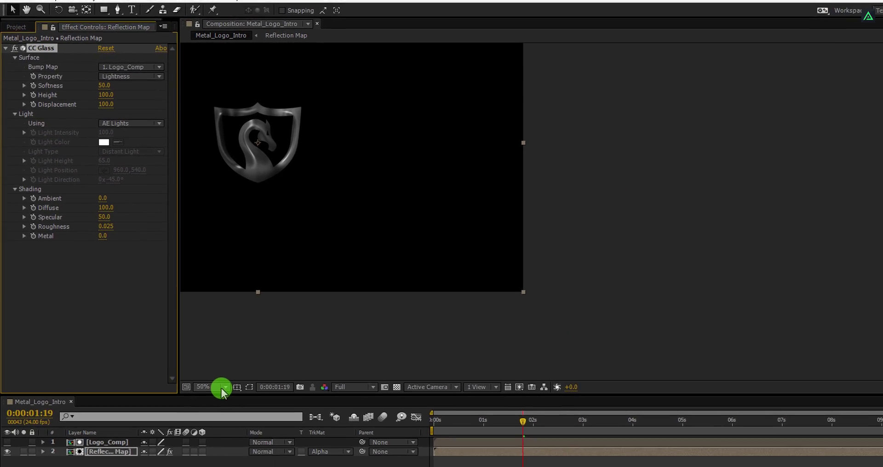
Fit the composition in the viewer and apply CC Blobbylize to Reflection Map.
left_click(223, 388)
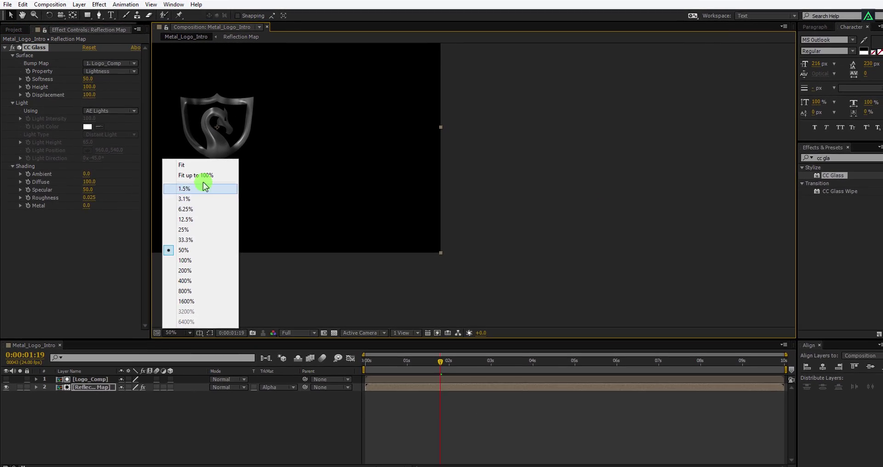
left_click(237, 200)
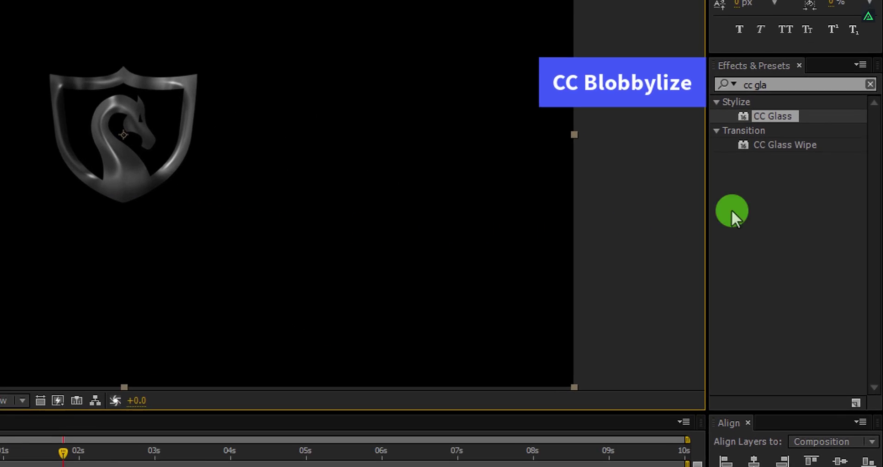
triple_click(809, 82)
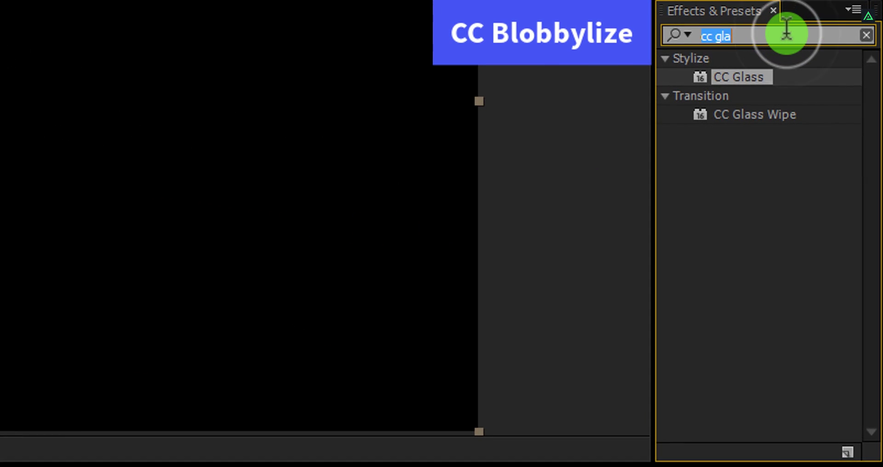
type("blo")
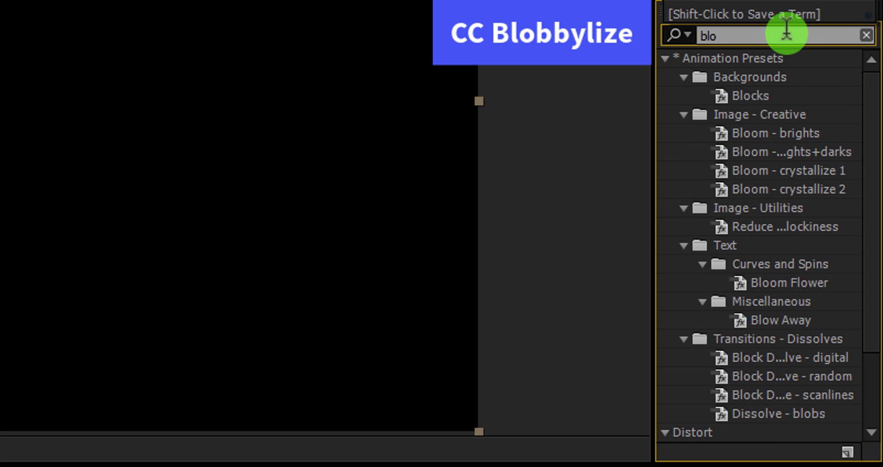
type("b")
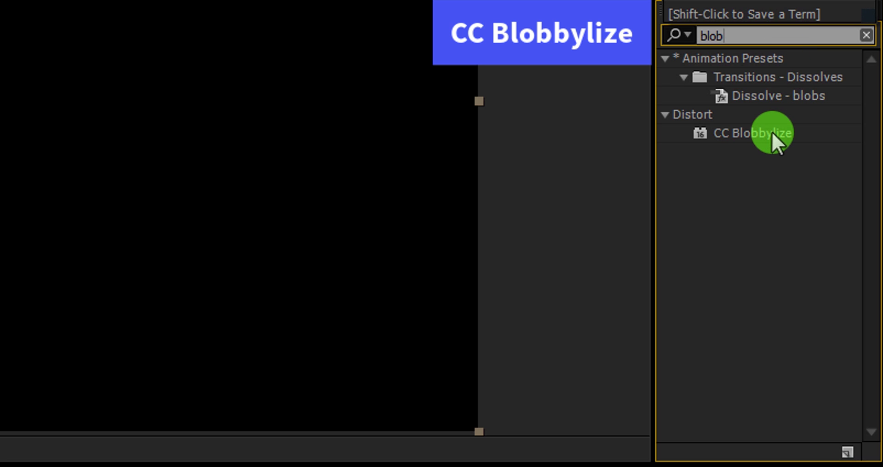
double_click(772, 133)
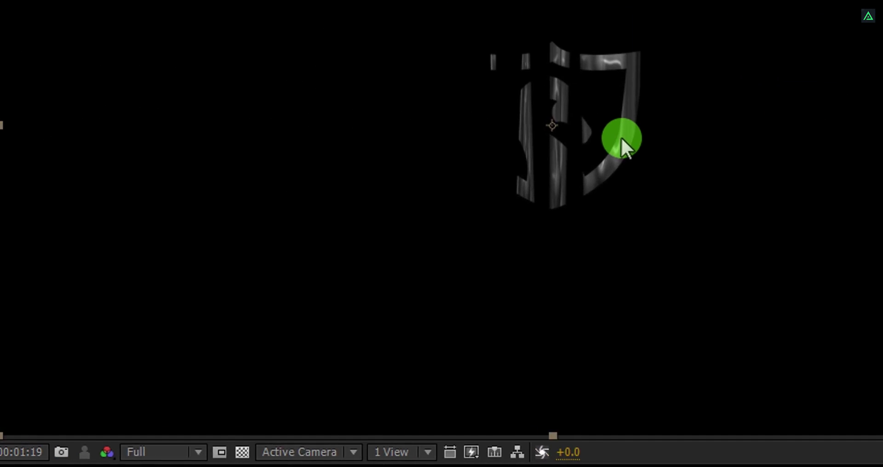
Set CC Blobbylize to Cut Away 0, Blob Layer Logo_Comp and Softness 30.
left_click_drag(621, 136, 65, 208)
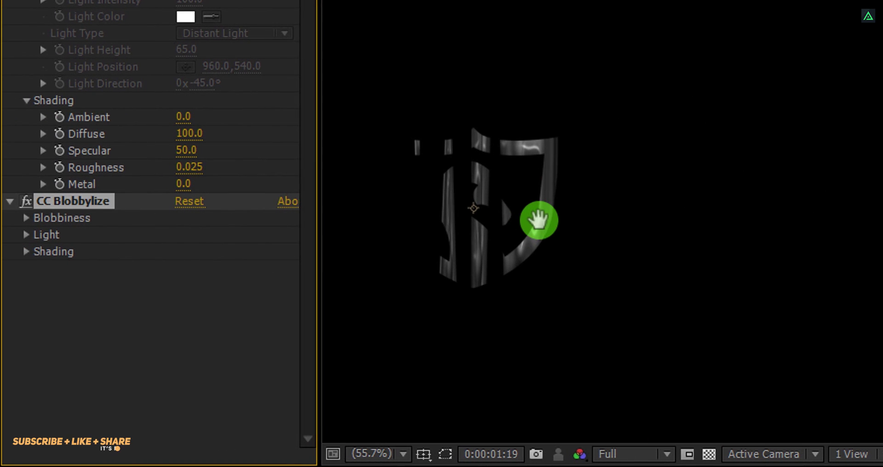
left_click(26, 218)
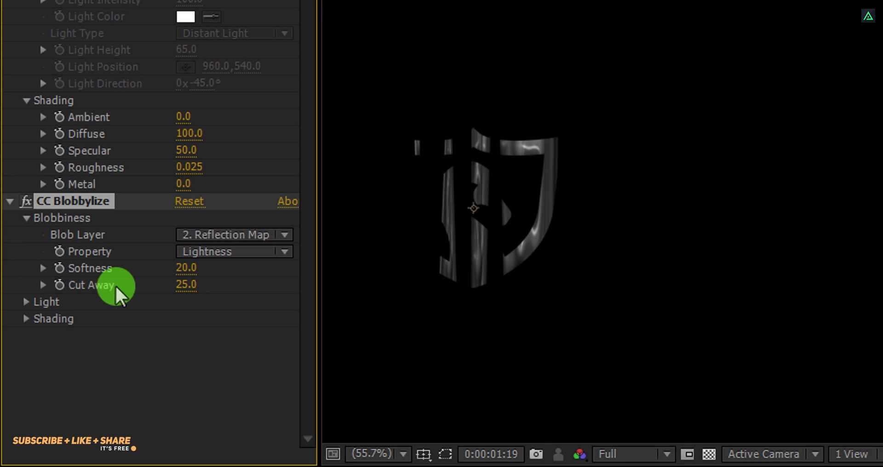
left_click(184, 285)
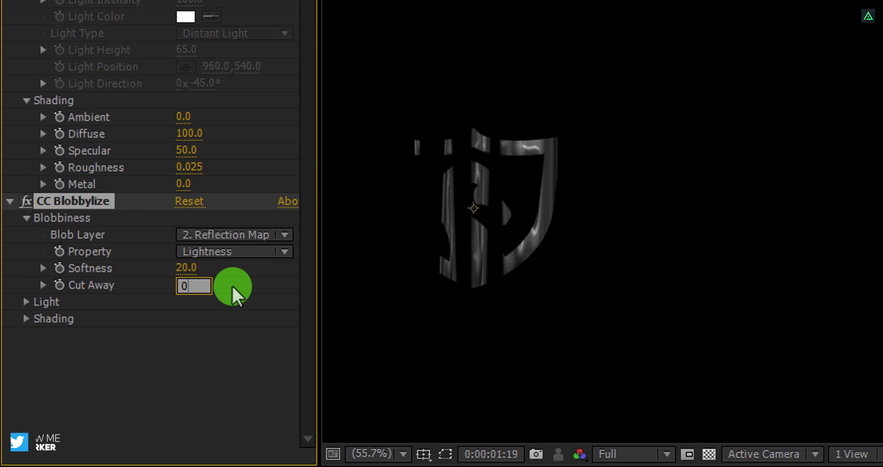
key("Return")
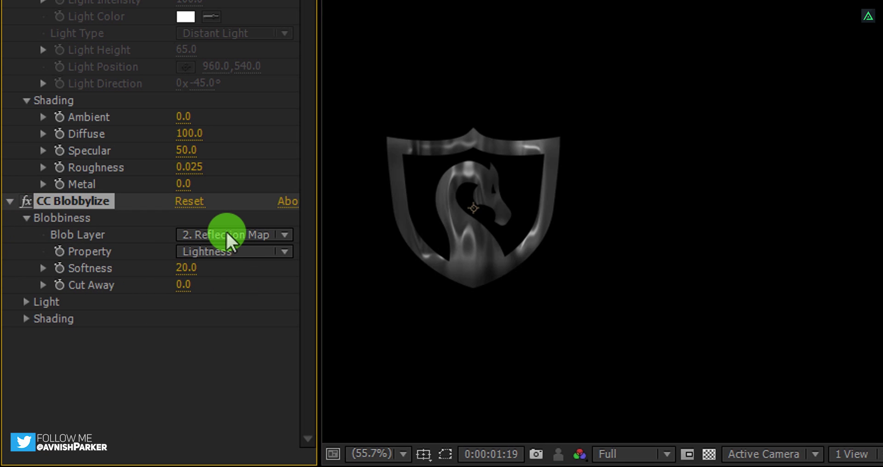
left_click(231, 237)
left_click(237, 286)
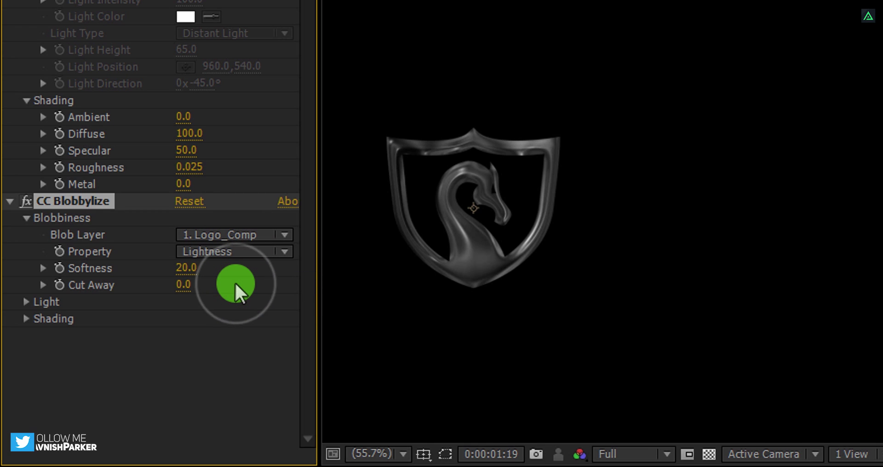
left_click(186, 268)
type("30")
key("Return")
left_click(26, 302)
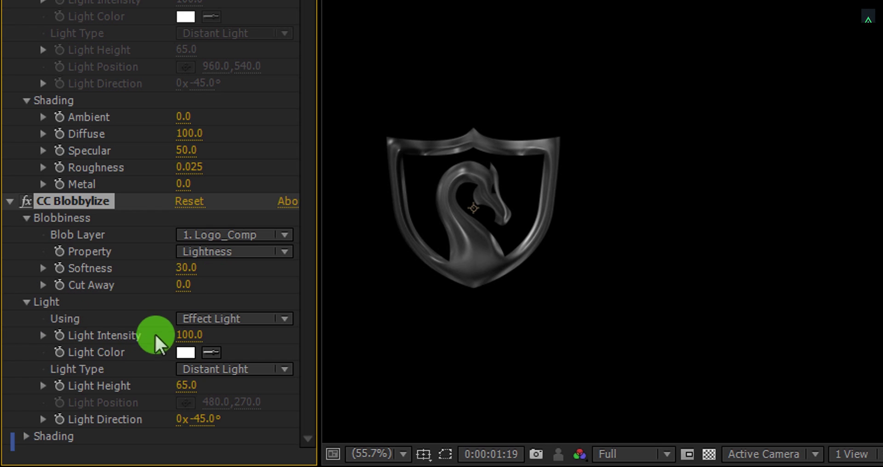
left_click(27, 302)
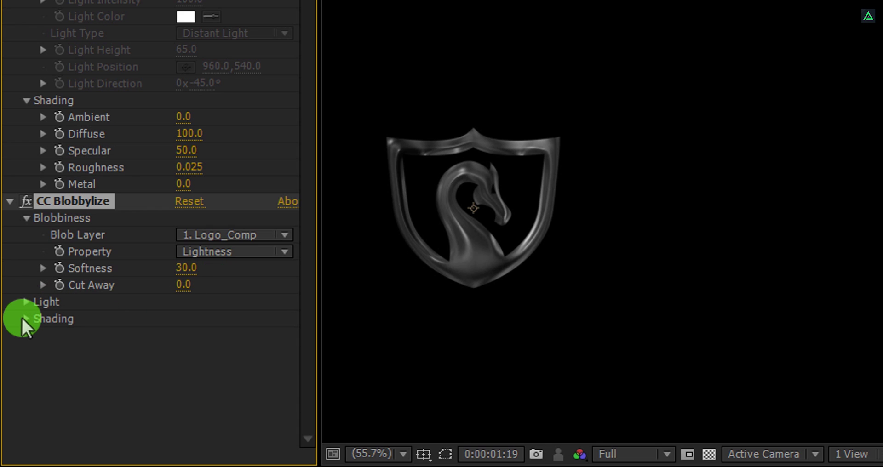
left_click(25, 319)
left_click(26, 319)
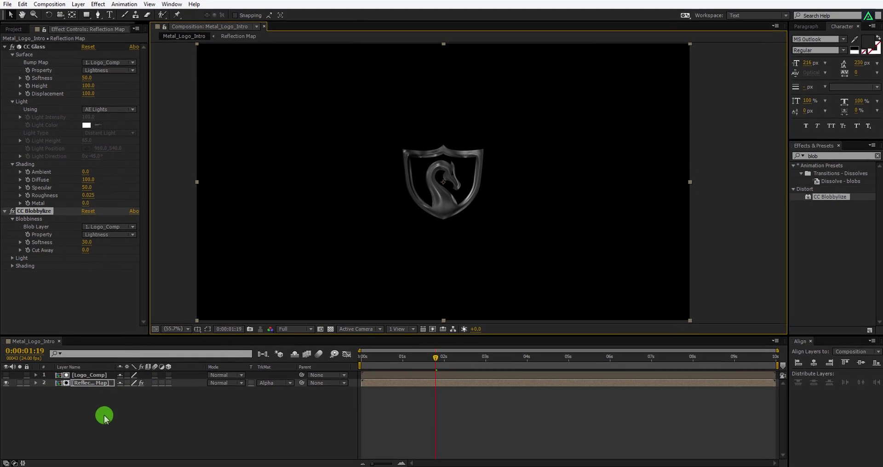
Create Light 1 as a Spot light and move it above Logo_Comp in the layer stack.
right_click(133, 462)
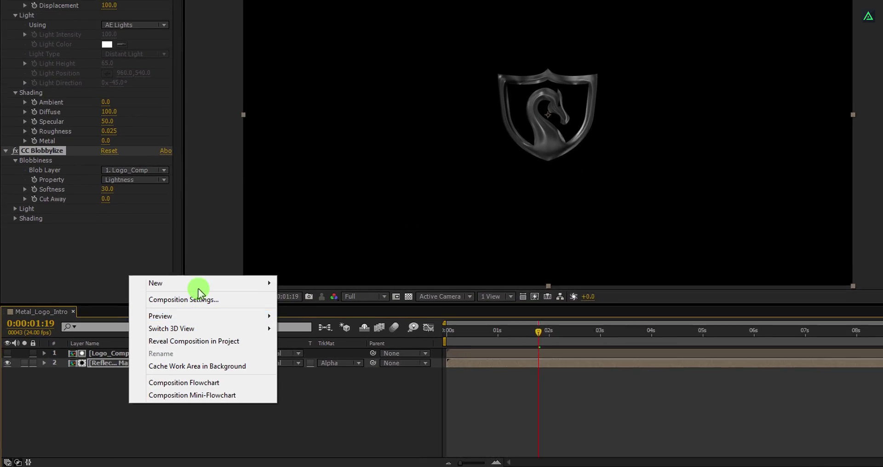
mouse_move(200, 283)
left_click(343, 322)
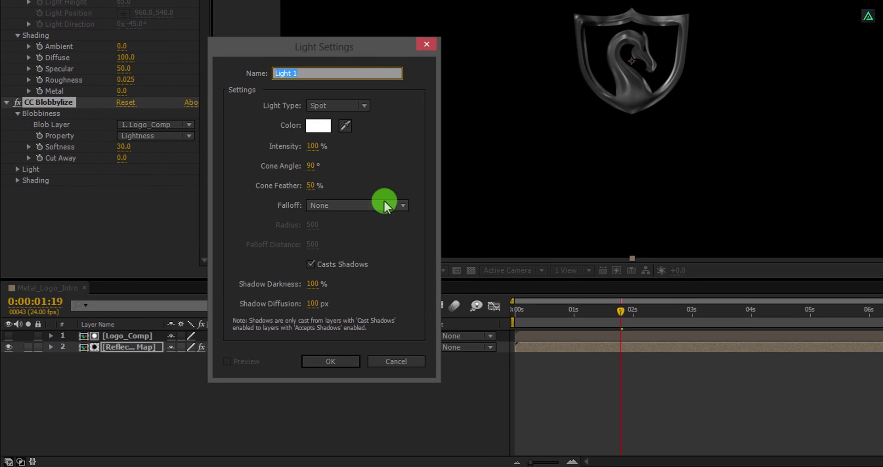
left_click(320, 106)
left_click(346, 135)
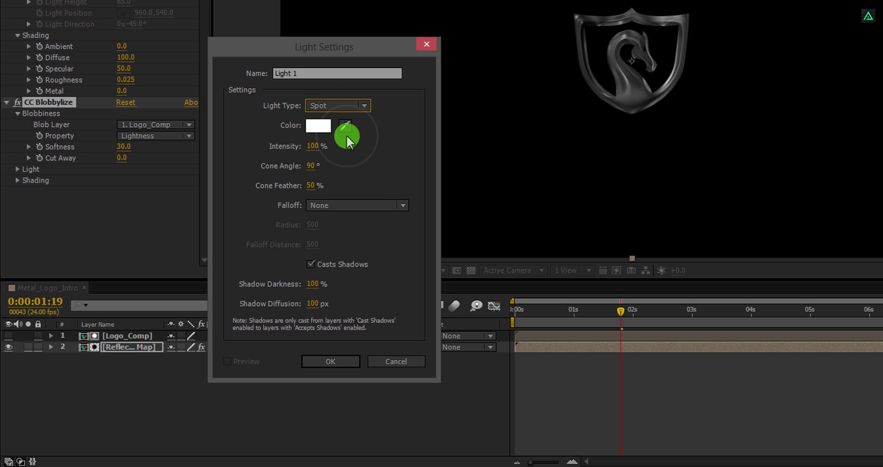
left_click(316, 127)
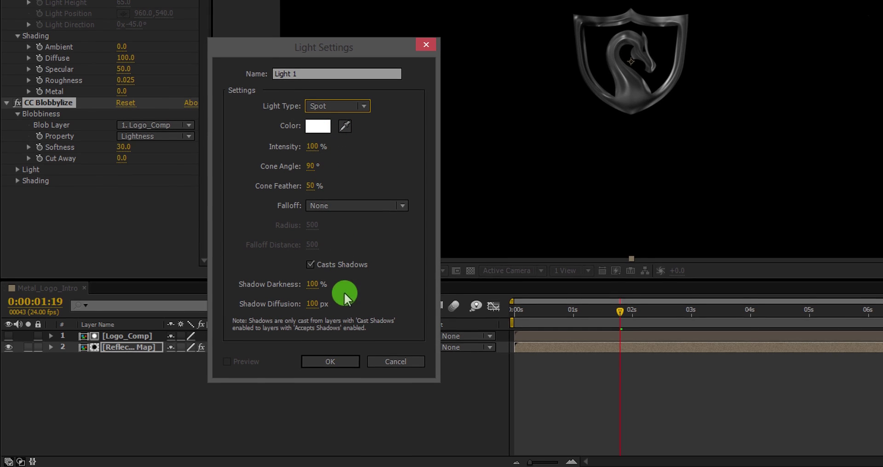
left_click(334, 362)
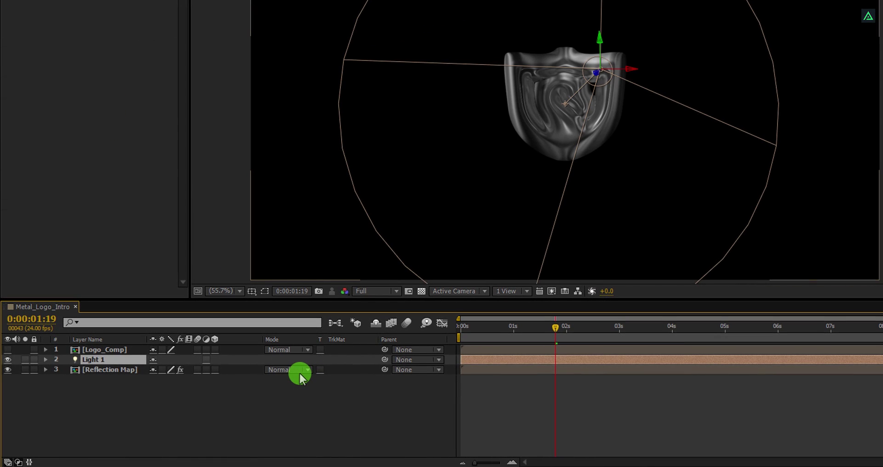
left_click_drag(117, 360, 118, 350)
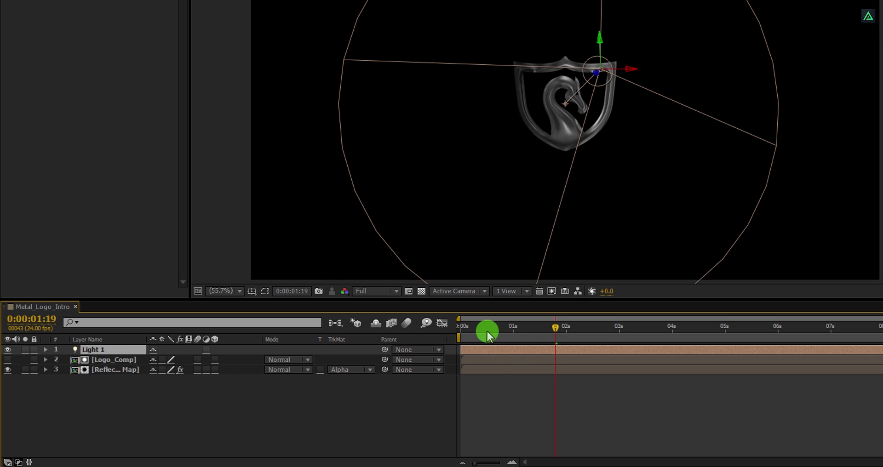
At 0:00, keyframe Light 1's Position with Z at about 109.3.
left_click_drag(473, 327, 458, 325)
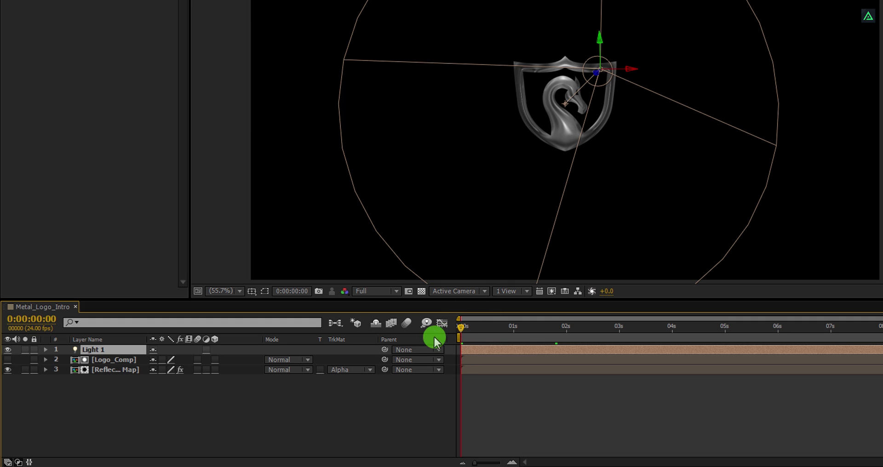
key("p")
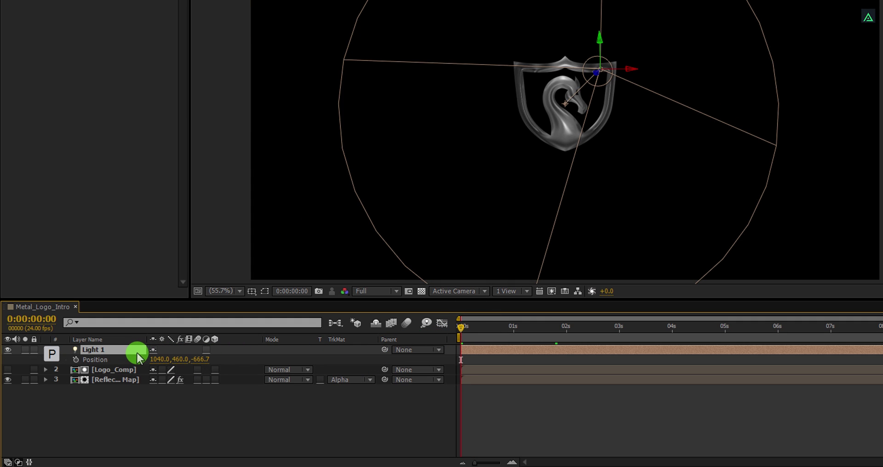
left_click(75, 359)
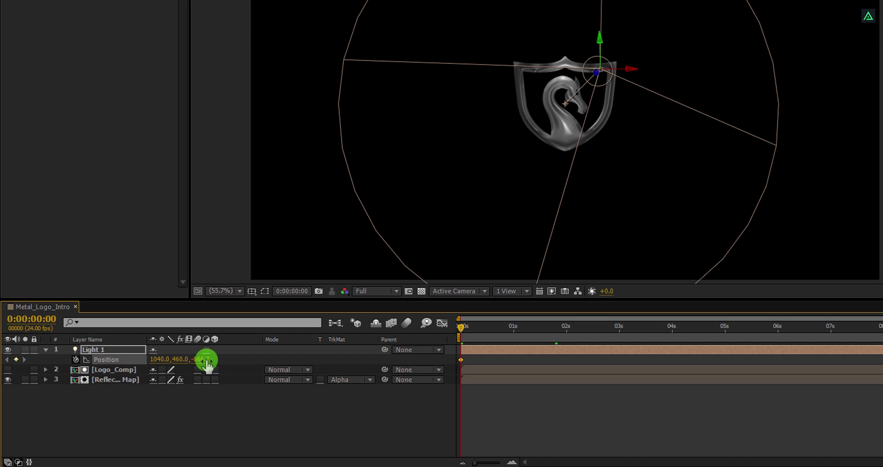
left_click_drag(205, 359, 656, 366)
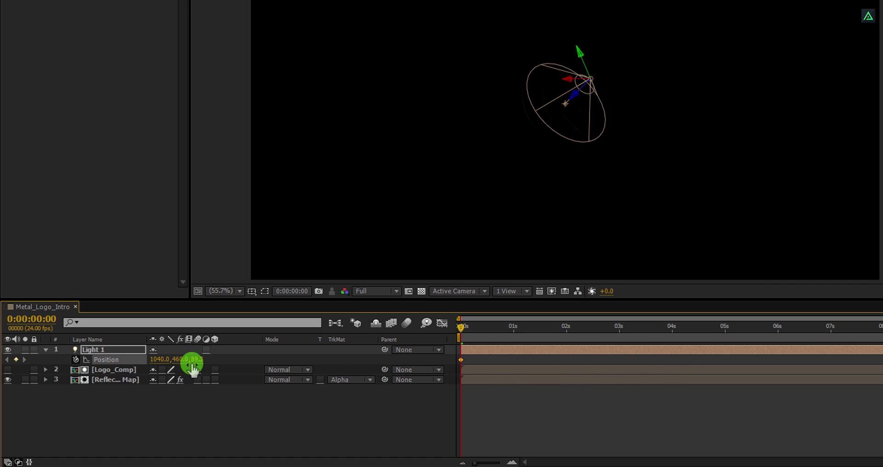
left_click_drag(192, 368, 207, 361)
At 9:23, add a second Position keyframe with Z at -519.7.
left_click(882, 327)
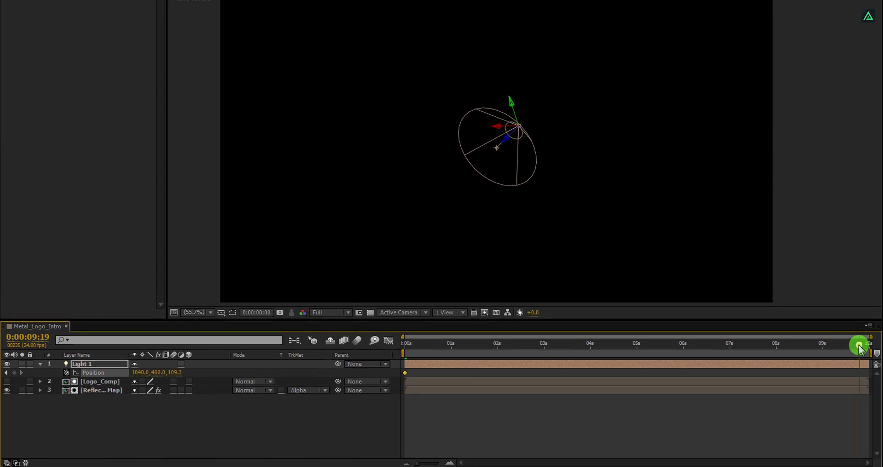
left_click_drag(860, 350, 865, 350)
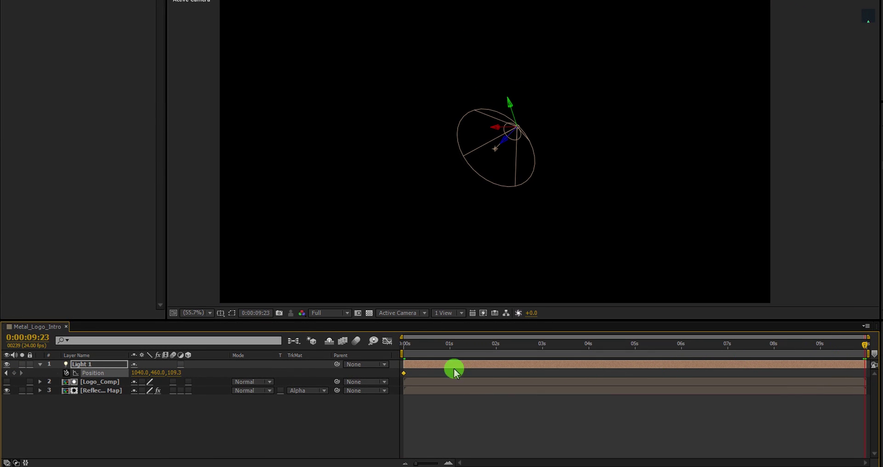
left_click_drag(186, 372, 140, 380)
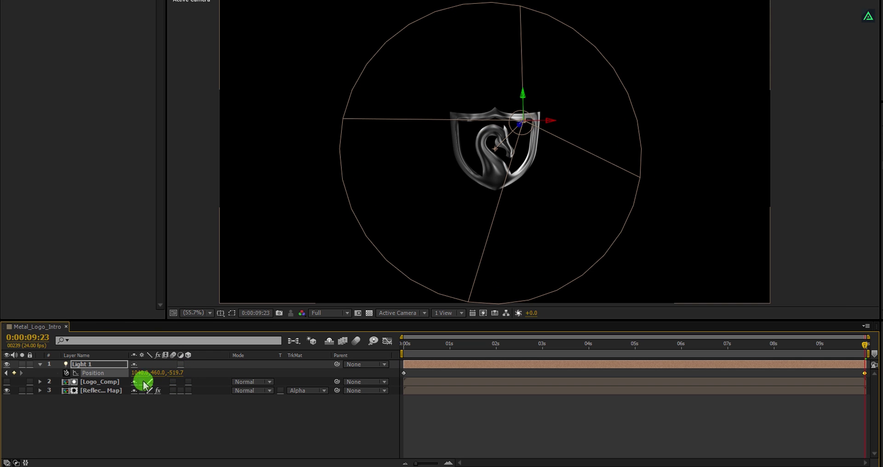
left_click_drag(459, 348, 813, 348)
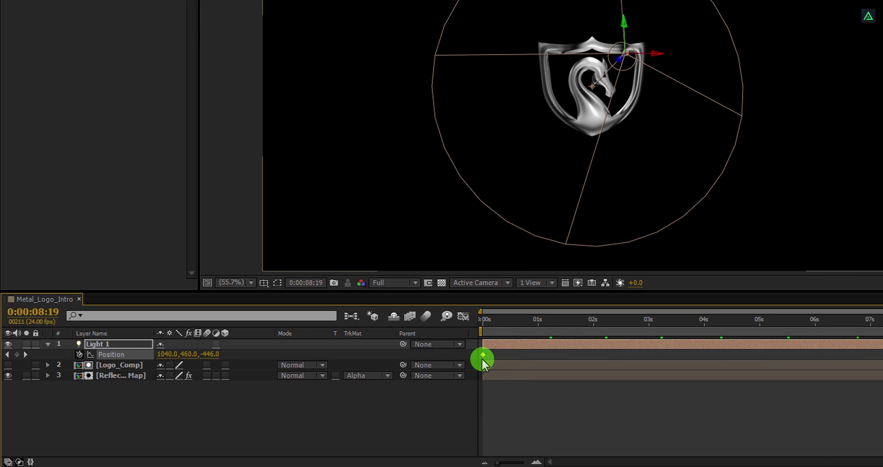
Easy-ease the Position keyframes and drag the first one's influence to 86% in the speed graph.
right_click(481, 355)
mouse_move(499, 357)
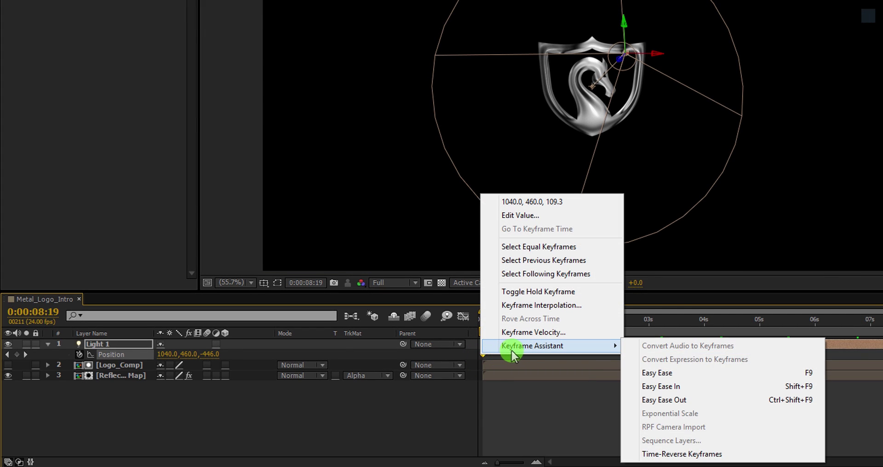
left_click(689, 372)
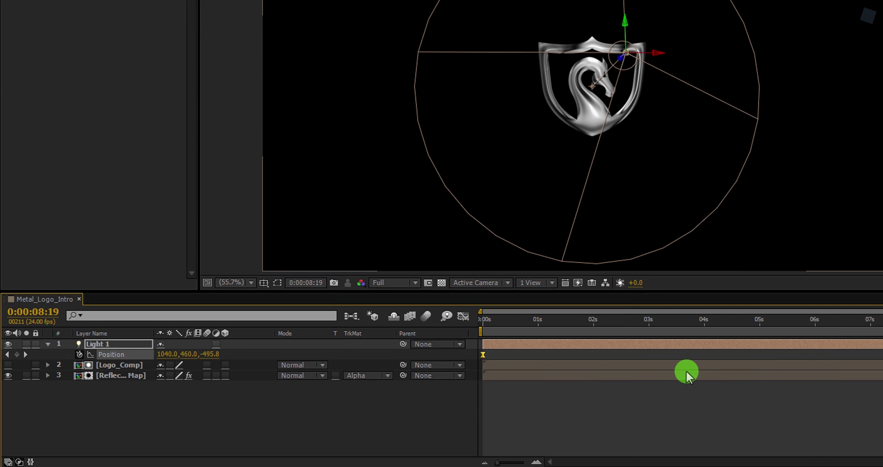
left_click(464, 316)
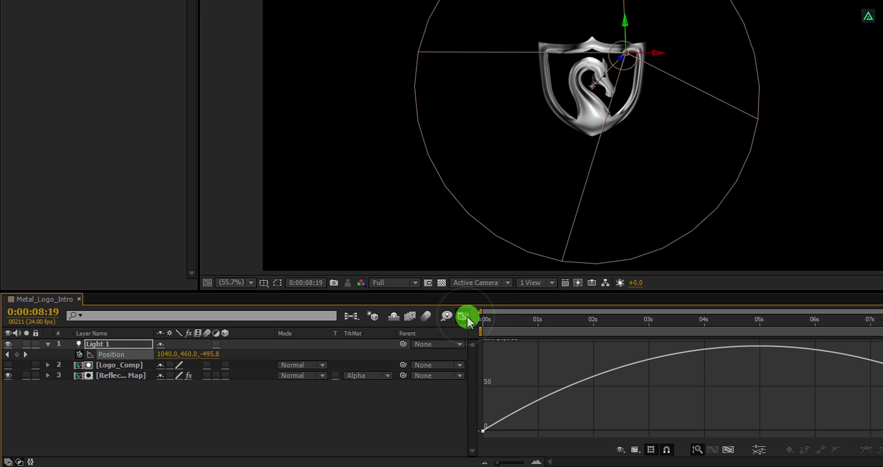
right_click(532, 389)
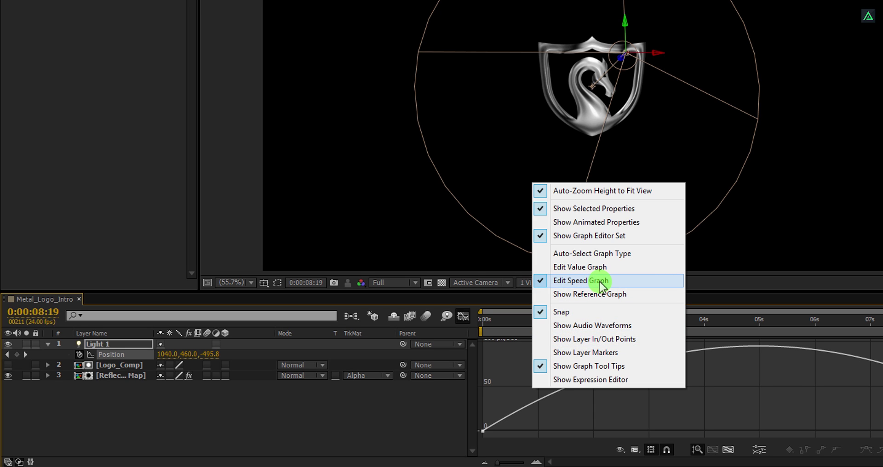
left_click(500, 410)
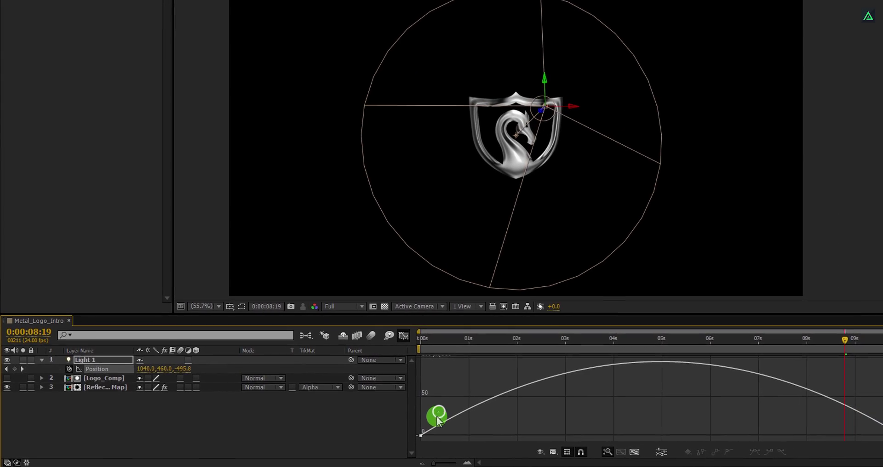
left_click(420, 436)
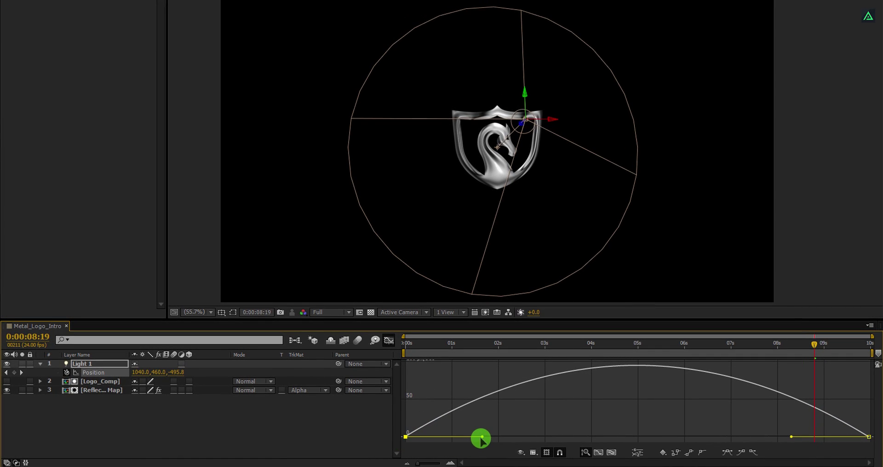
left_click_drag(482, 437, 637, 437)
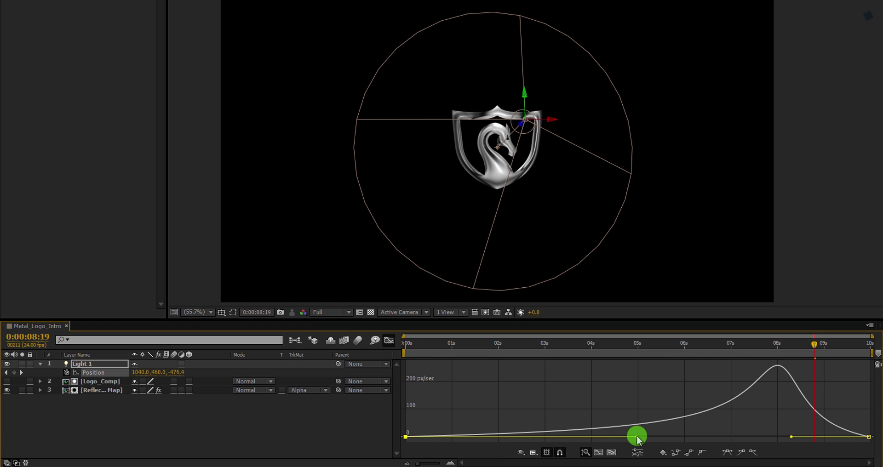
Soften the speed peak to 79% influence, then return to the layer bar view.
left_click(615, 346)
left_click(655, 346)
left_click(707, 346)
left_click(747, 348)
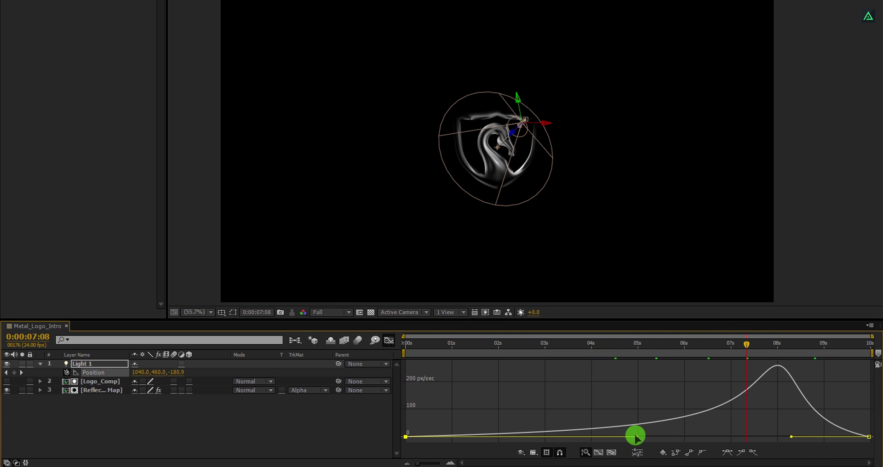
left_click_drag(635, 438, 586, 434)
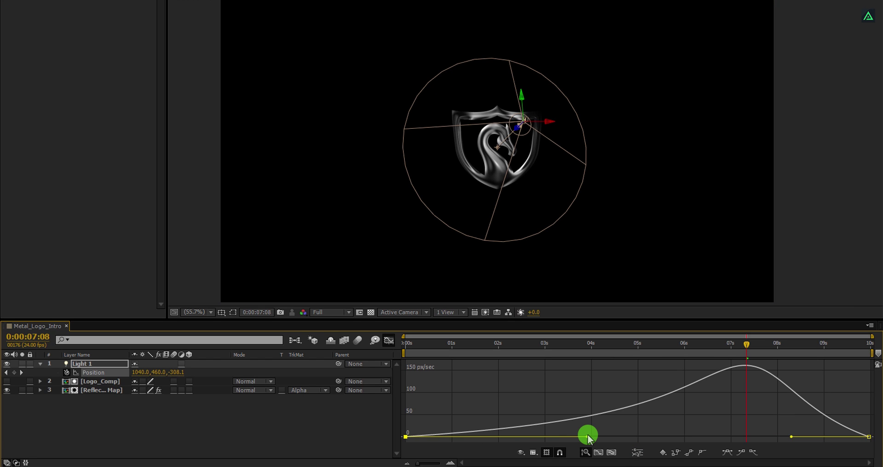
left_click(390, 341)
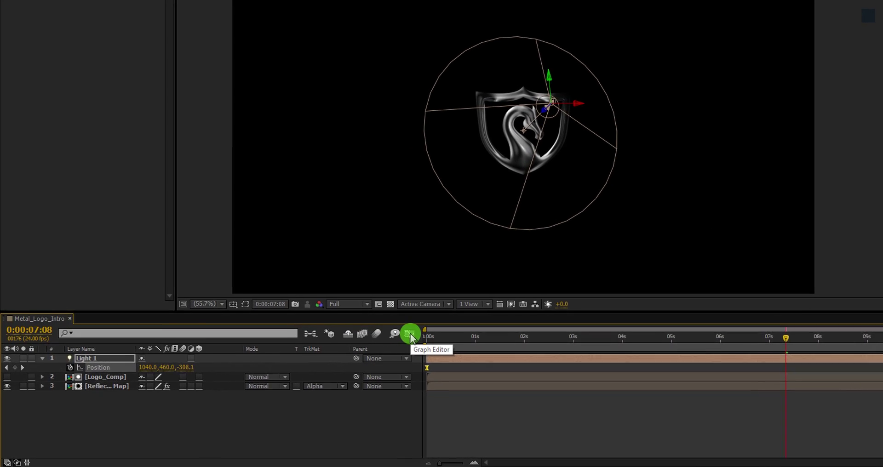
left_click(94, 400)
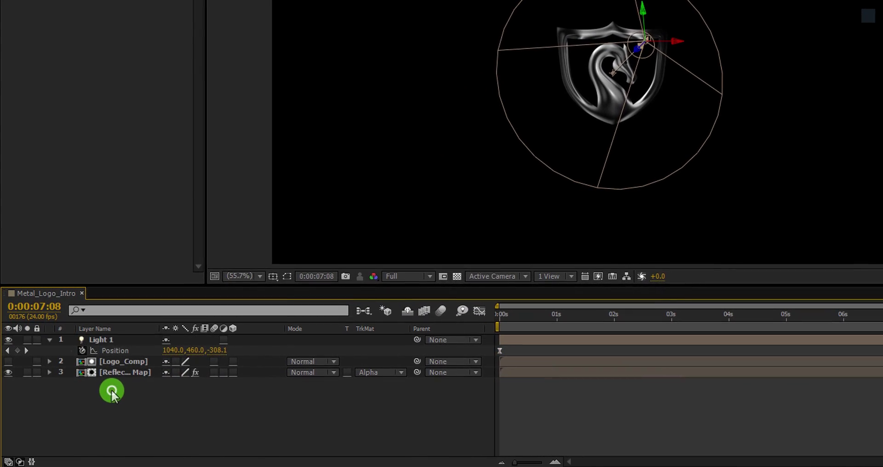
left_click(121, 335)
key("Return")
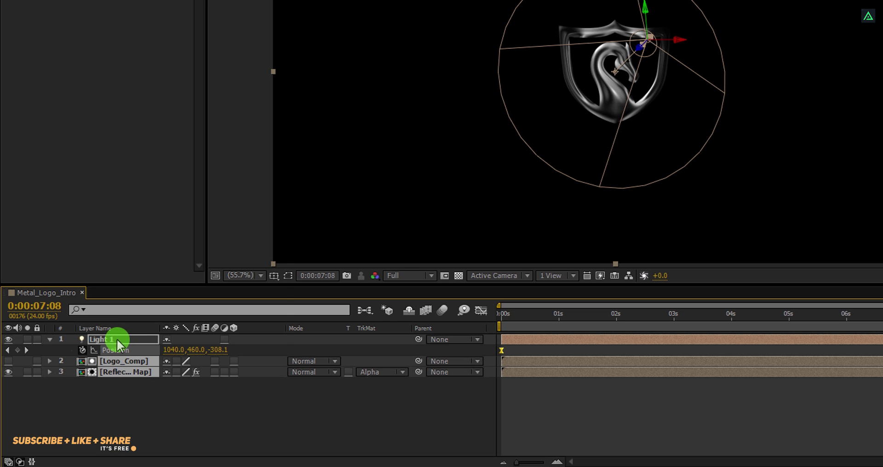
Pre-compose all layers into a comp named Metal_Logo and duplicate the resulting precomp layer.
right_click(116, 339)
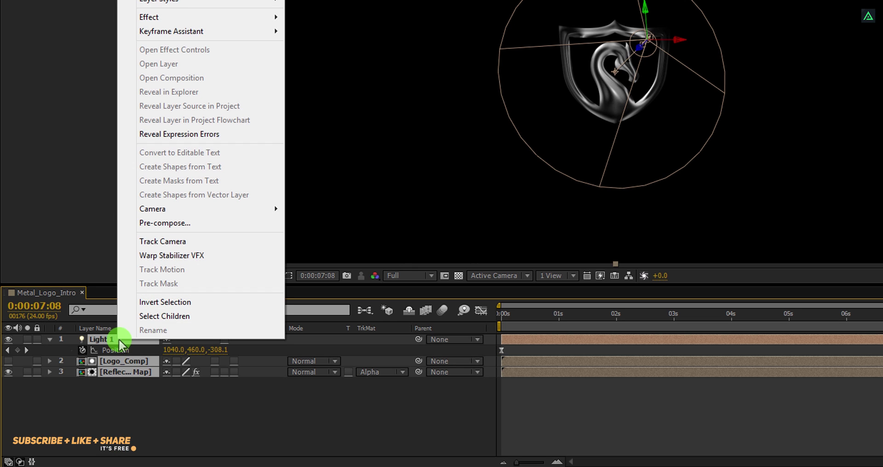
left_click(222, 222)
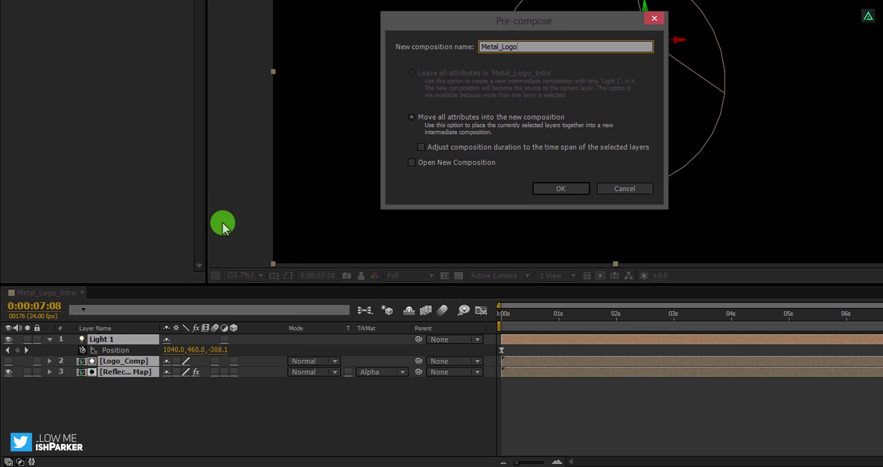
left_click(551, 188)
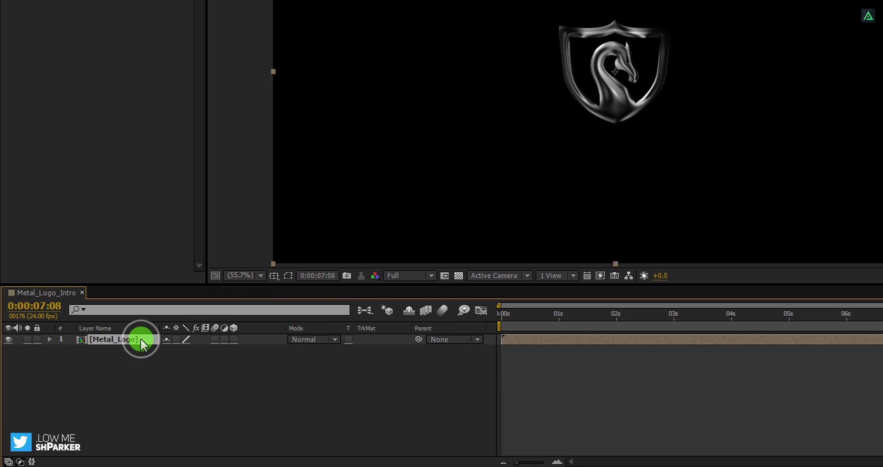
key("ctrl+d")
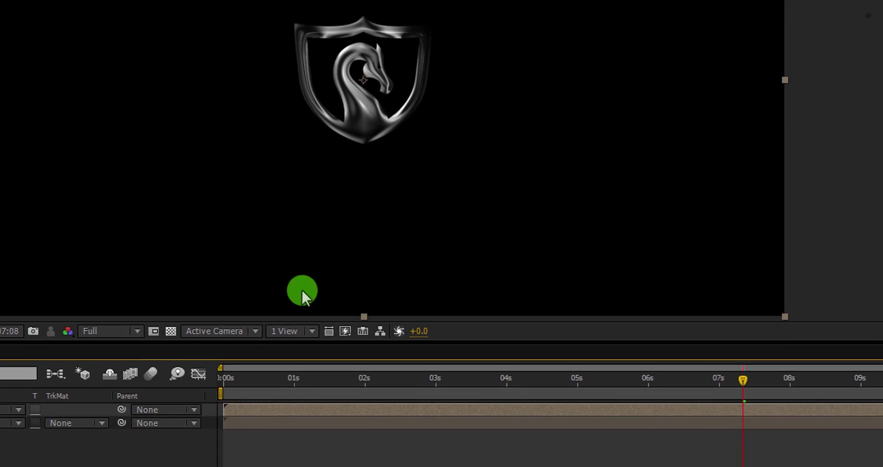
Give the top Metal_Logo copy a horizontal Gaussian Blur of 200 and Screen blending.
double_click(769, 35)
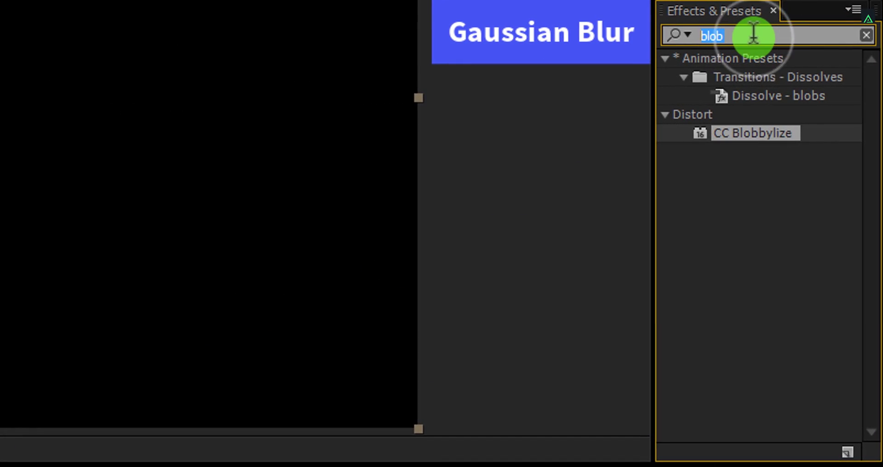
type("gau")
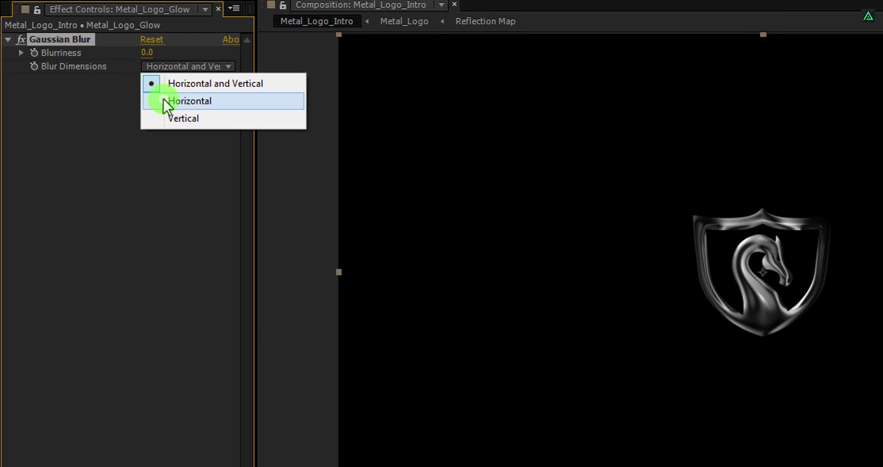
left_click(164, 100)
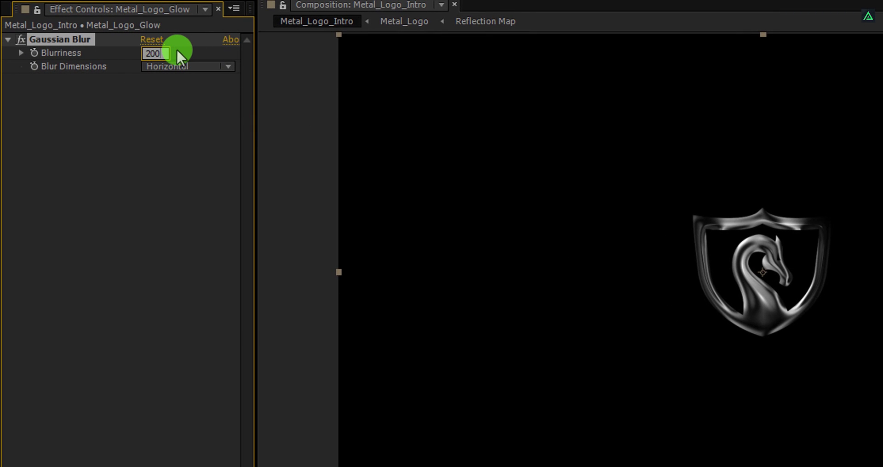
type("200")
key("Return")
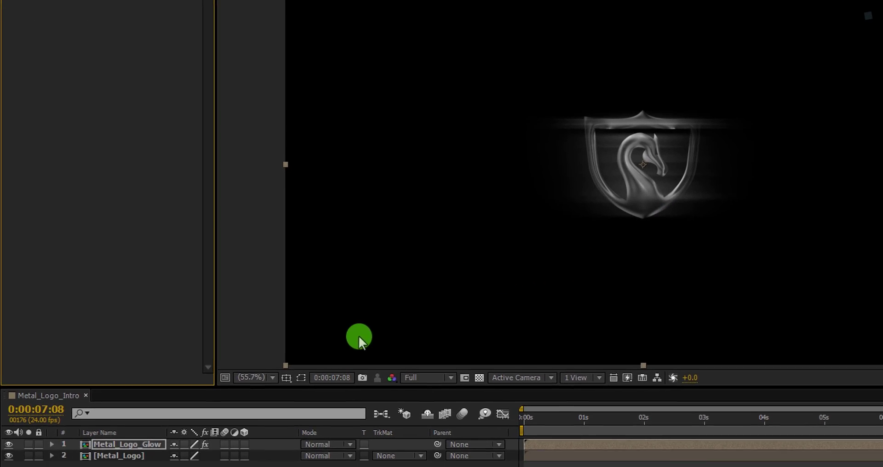
left_click(313, 444)
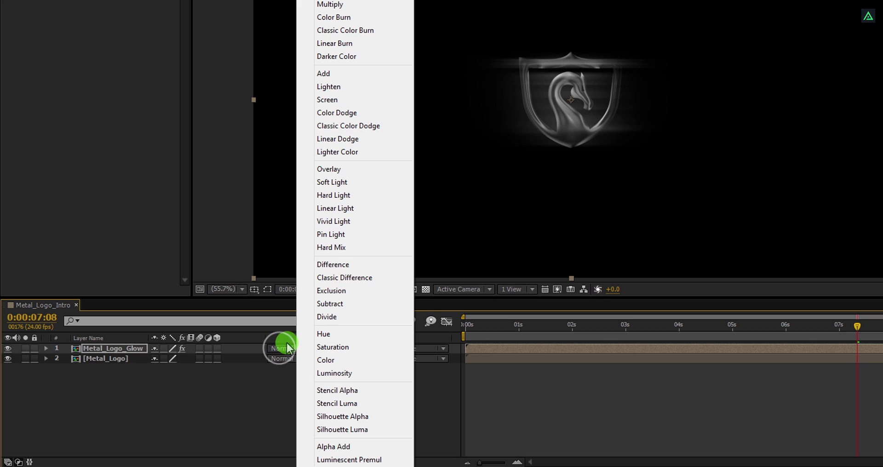
left_click(339, 102)
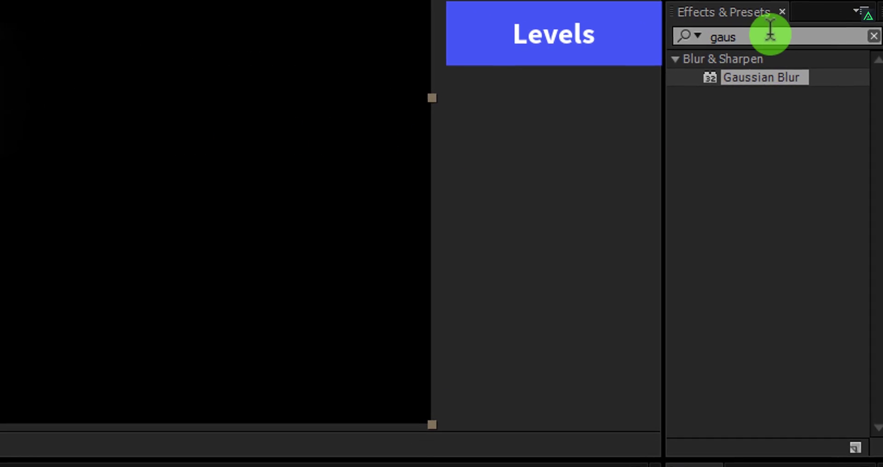
Add Levels to the glow layer and lower Output White to 160.
left_click(759, 31)
double_click(760, 32)
type("level")
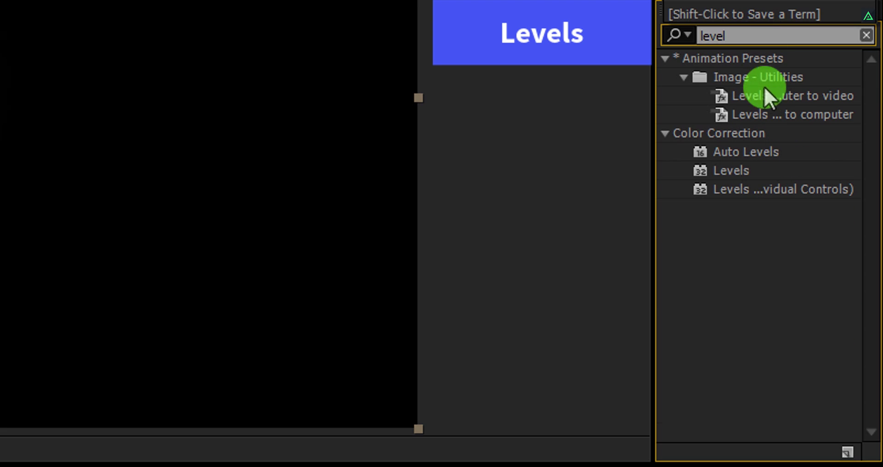
left_click(732, 171)
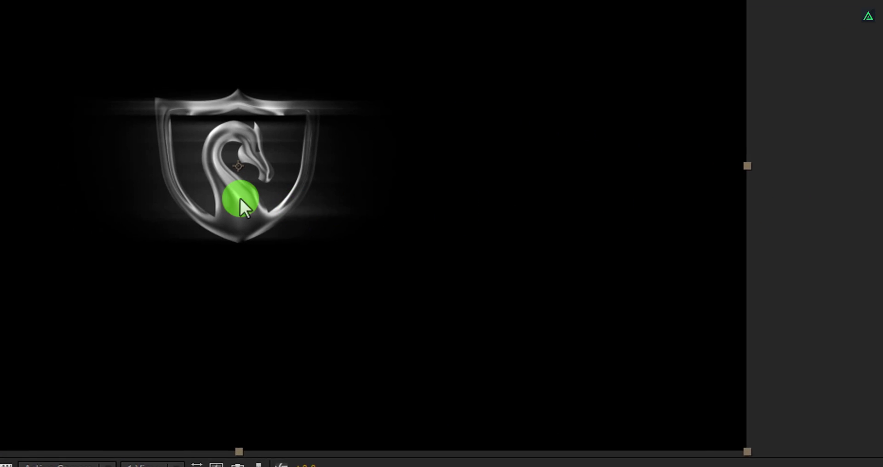
left_click_drag(164, 190, 164, 190)
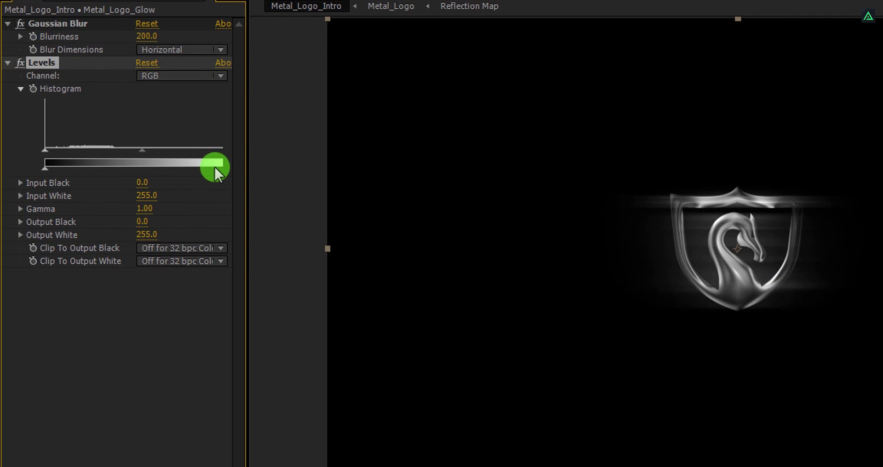
left_click_drag(214, 167, 165, 162)
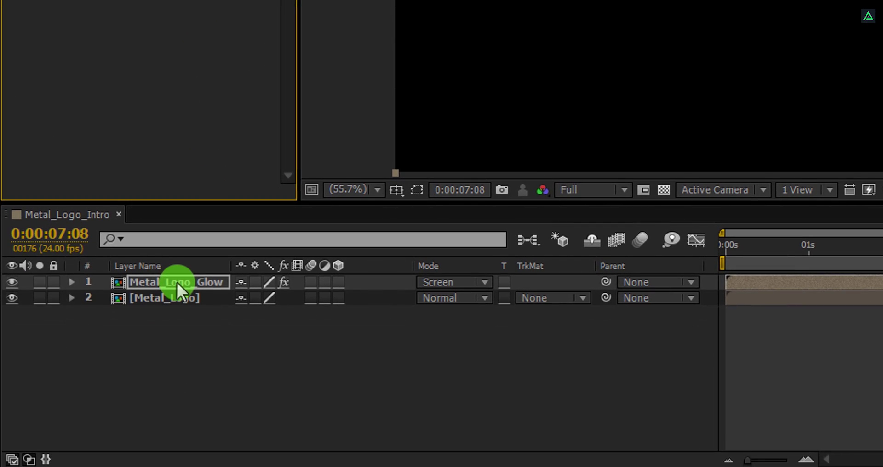
Duplicate Metal_Logo_Glow and switch the copy's Blur Dimensions to Vertical.
key("ctrl+d")
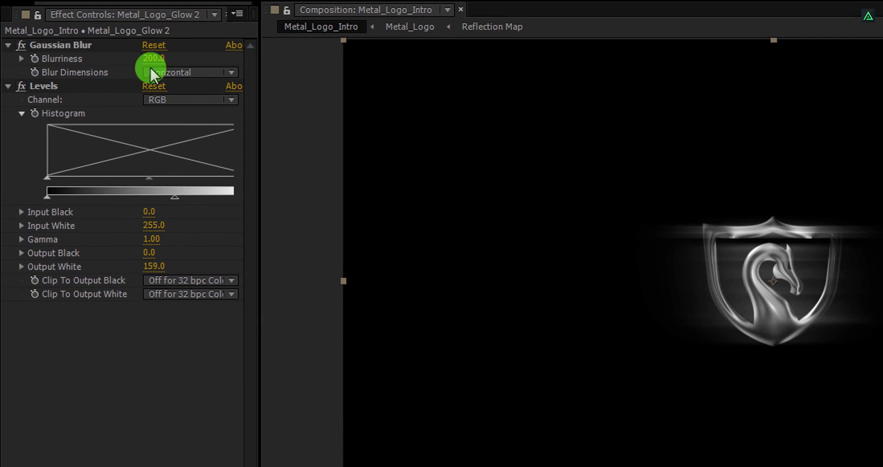
left_click(197, 72)
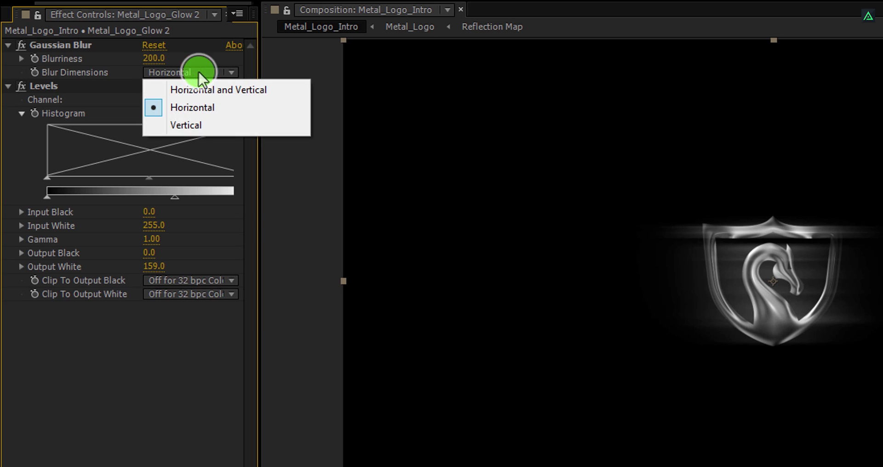
left_click(189, 123)
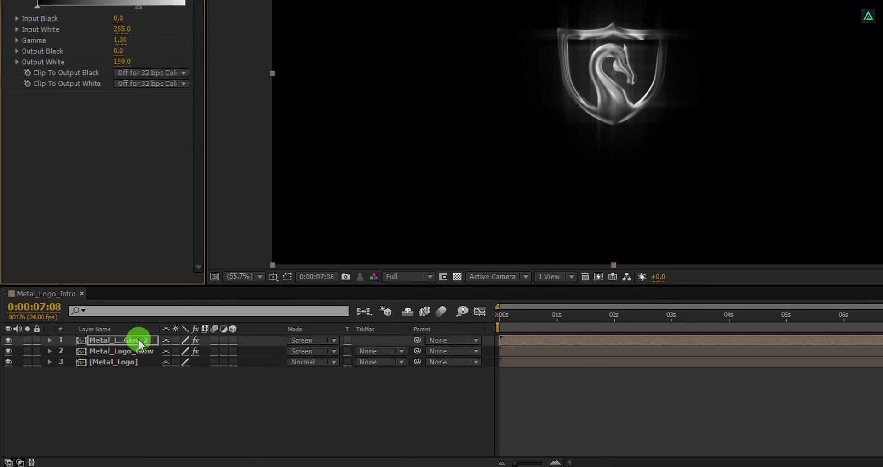
Set both glow layers to 75% opacity, keyframed at 4:01 and shifted later.
left_click(138, 341)
left_click(143, 352, "shift")
key("t")
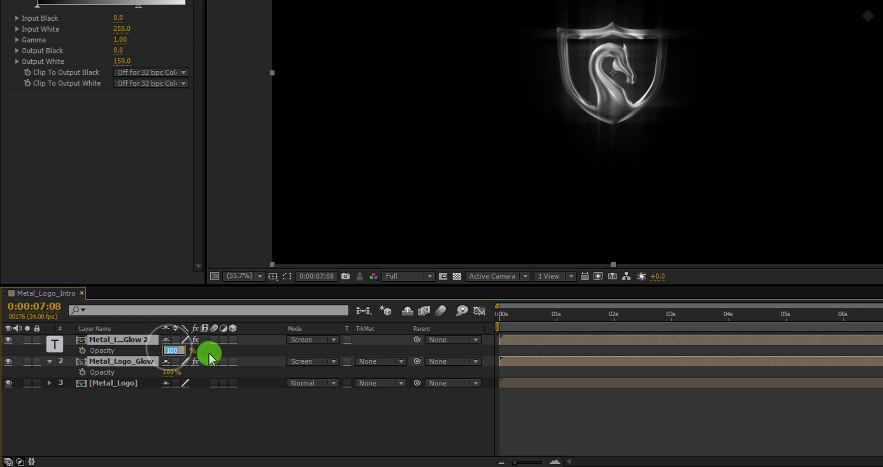
key("Return")
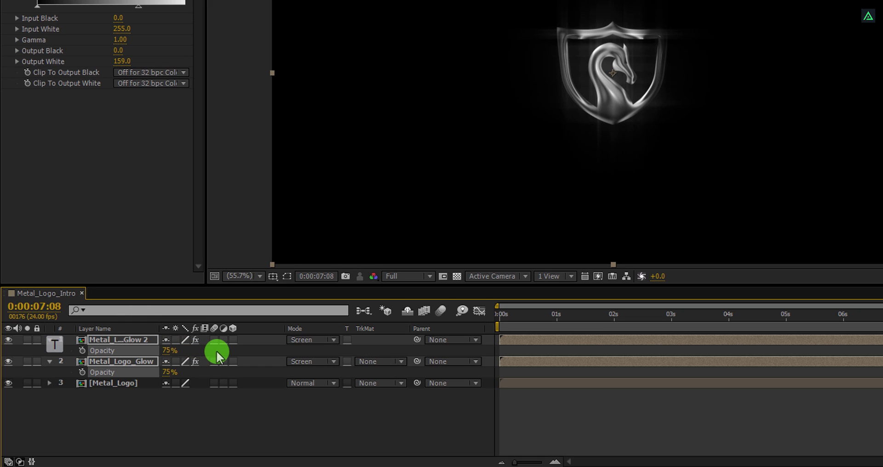
left_click(729, 312)
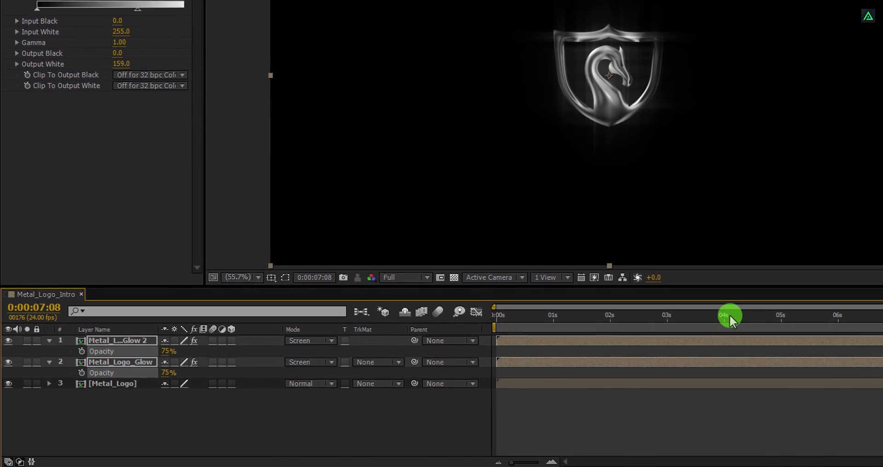
key("alt+shift+t")
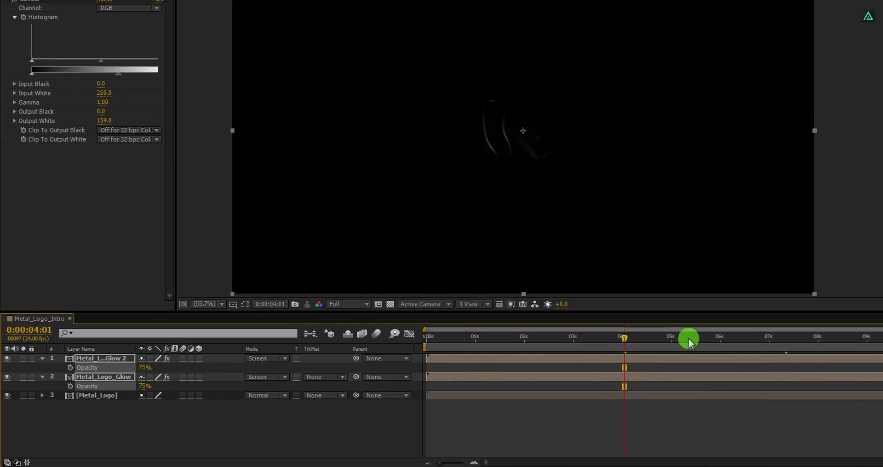
left_click_drag(688, 342, 838, 341)
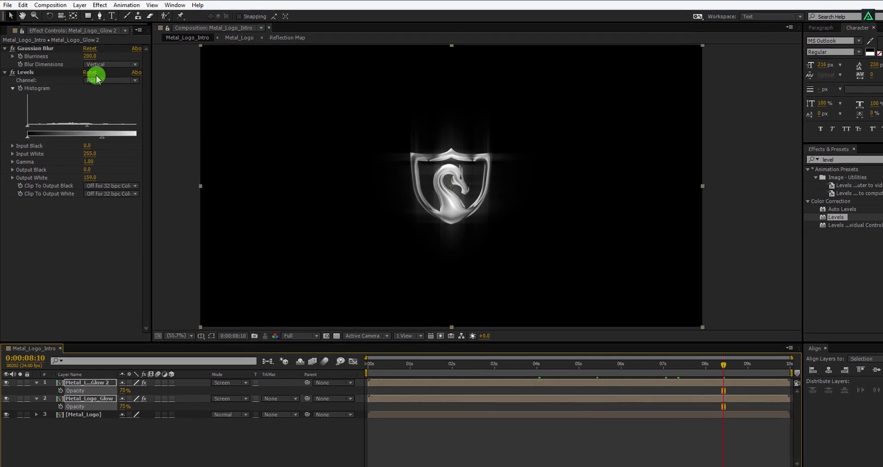
Add Particle Dust.mp4 on top in Screen mode with Levels Input Black at 16.
left_click(11, 30)
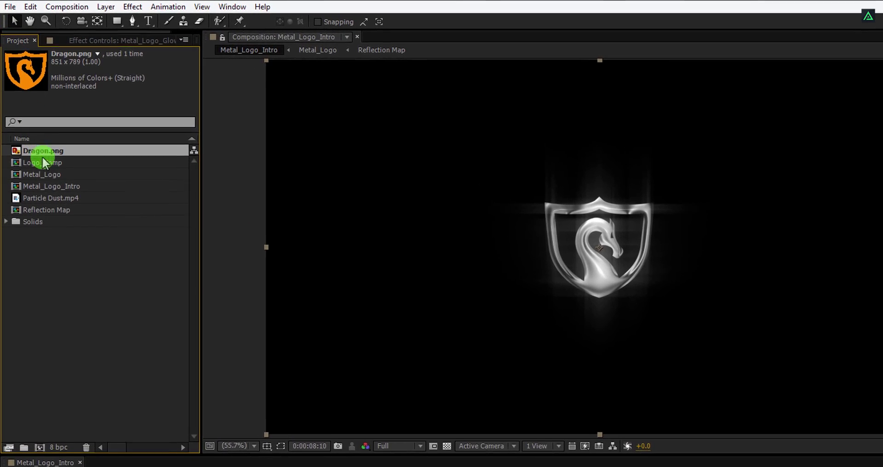
left_click_drag(46, 189, 116, 337)
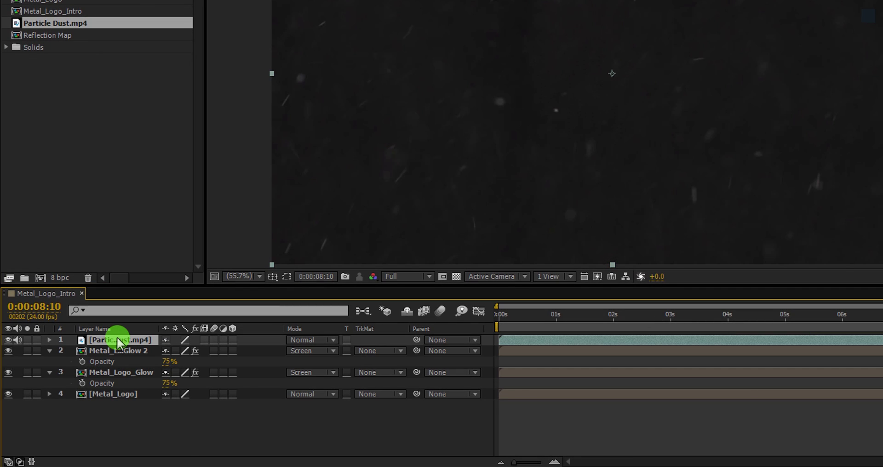
left_click(307, 341)
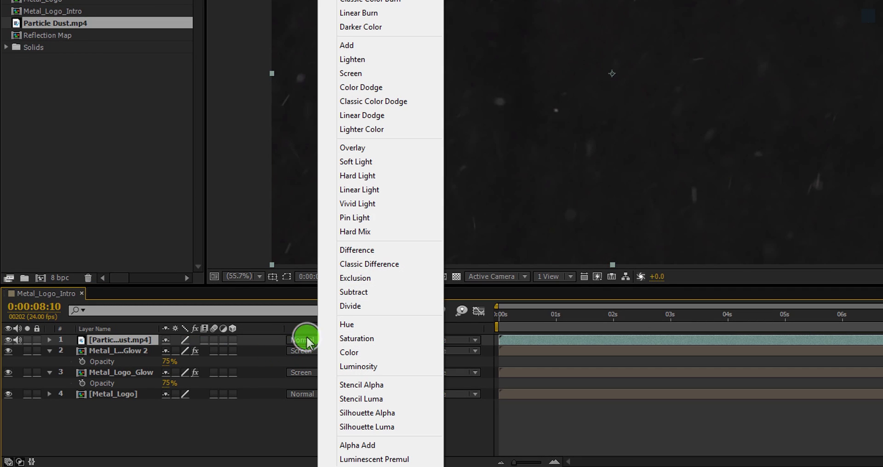
left_click(356, 75)
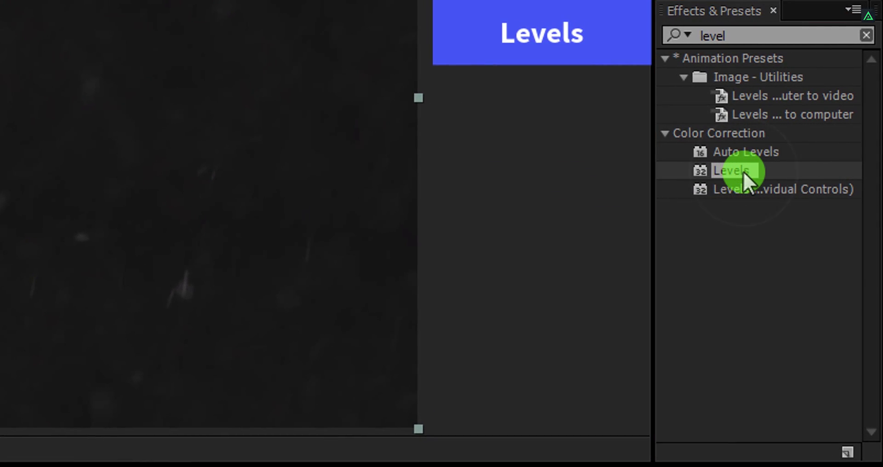
double_click(744, 172)
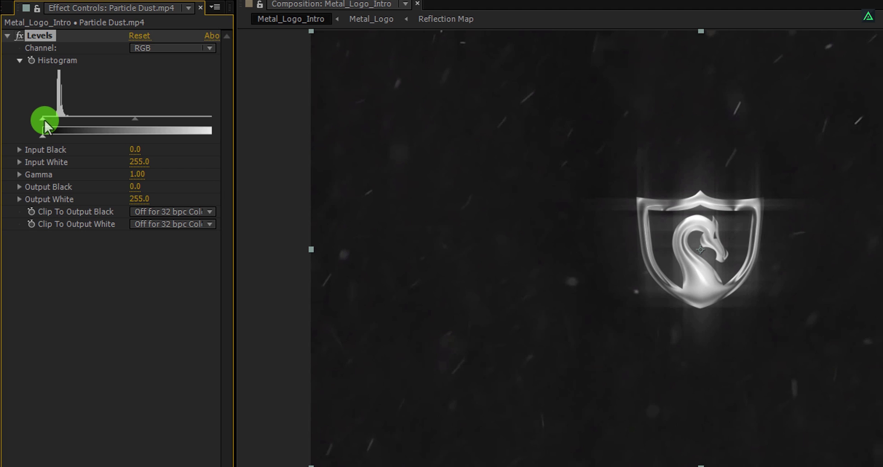
left_click_drag(44, 120, 55, 119)
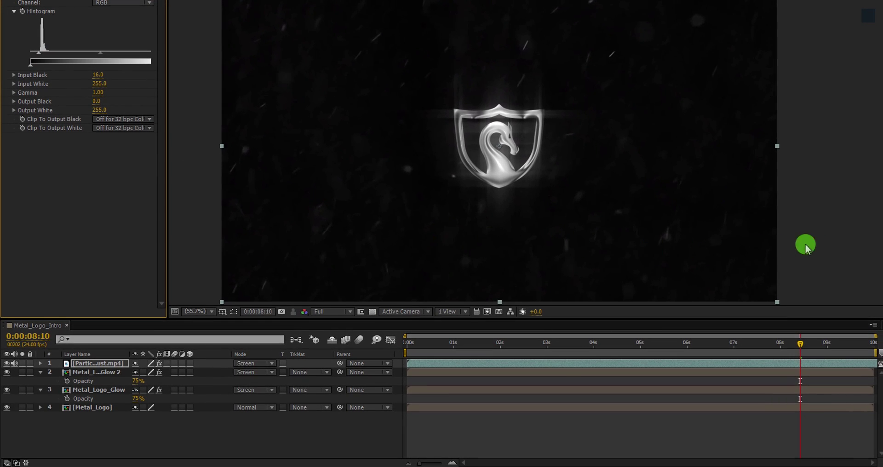
Preview the animation and scrub through it from the start.
key("KP_0")
left_click(411, 341)
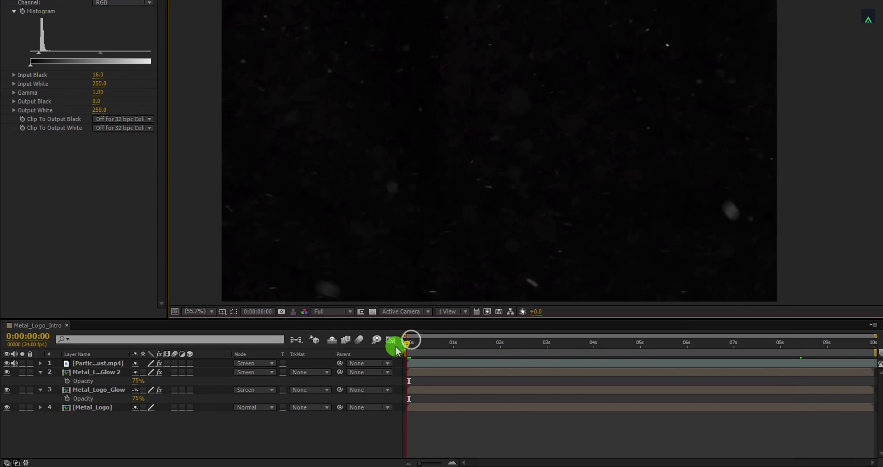
left_click_drag(395, 346, 782, 345)
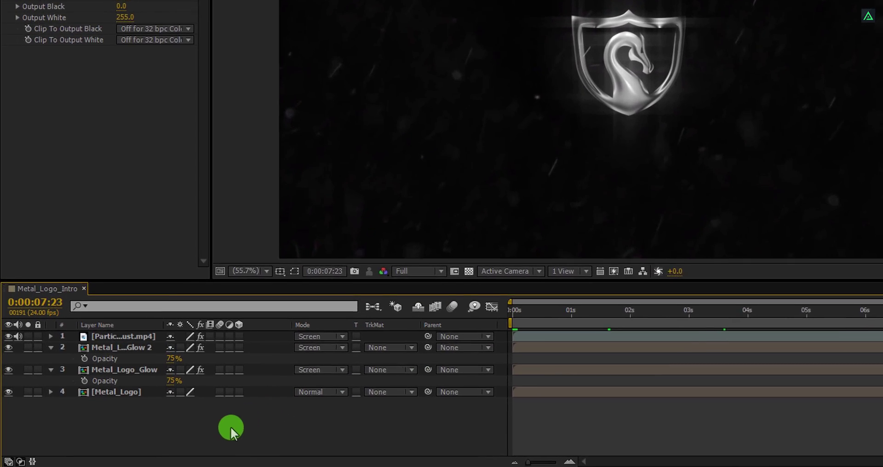
Add a null object named Zoom and parent the glow and logo layers to it.
right_click(230, 427)
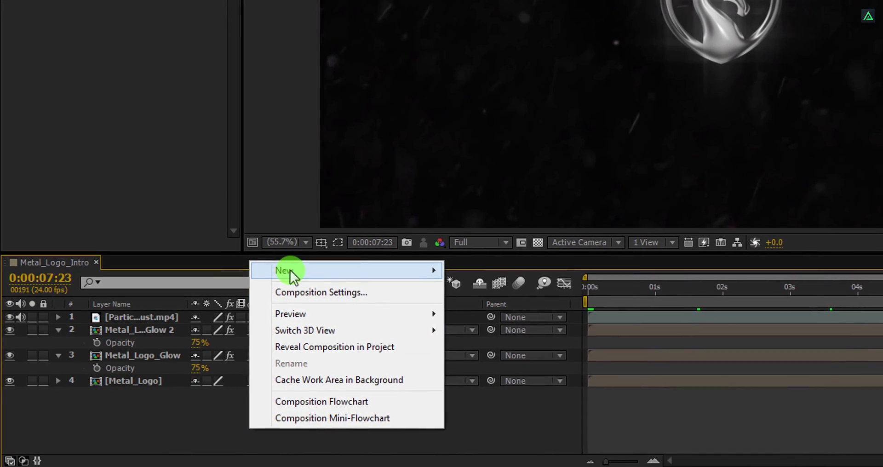
mouse_move(382, 301)
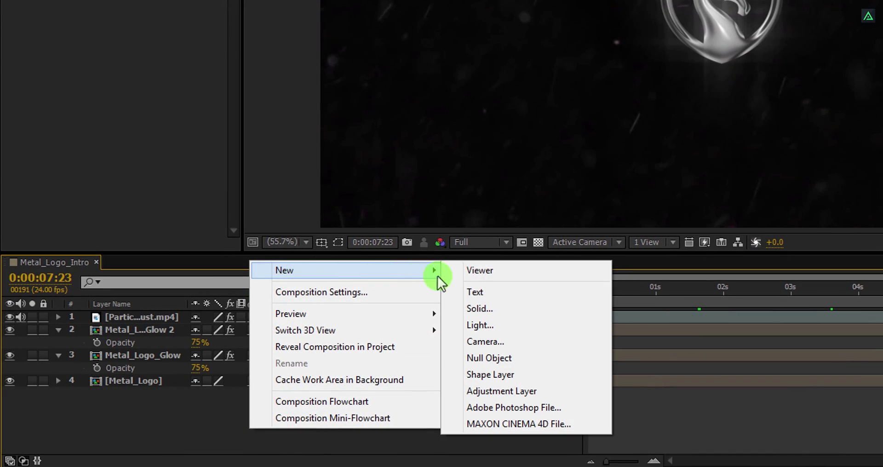
left_click(520, 354)
key("Return")
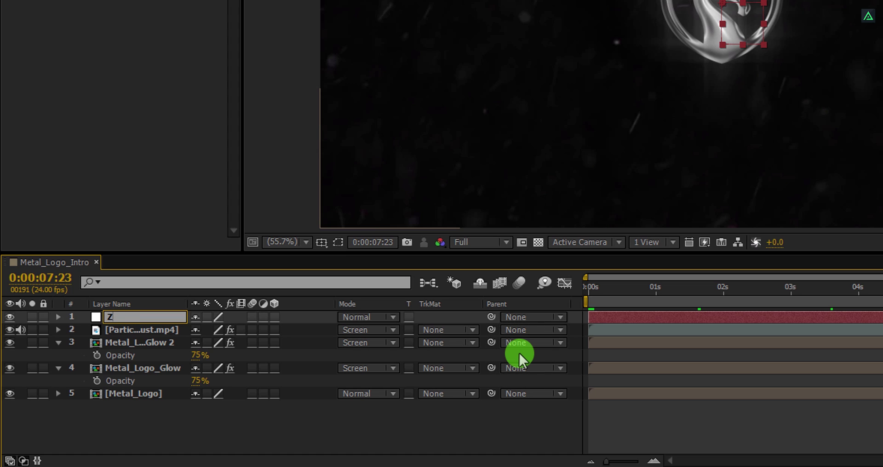
key("Return")
left_click(586, 291)
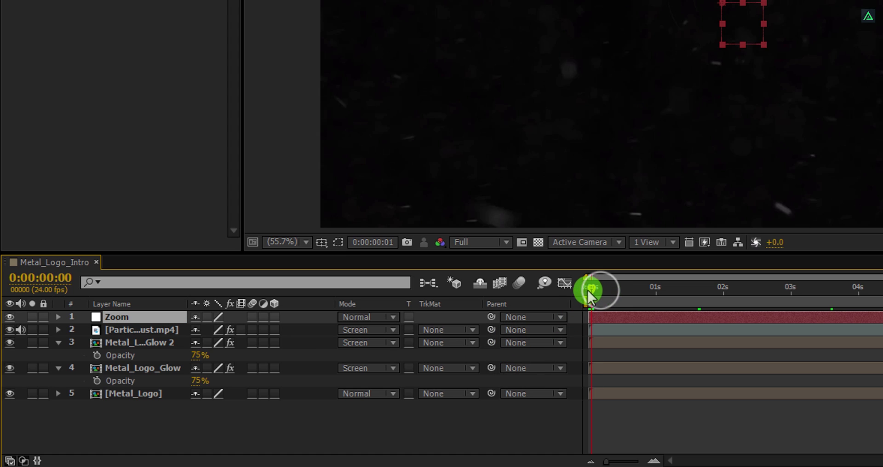
left_click(131, 343)
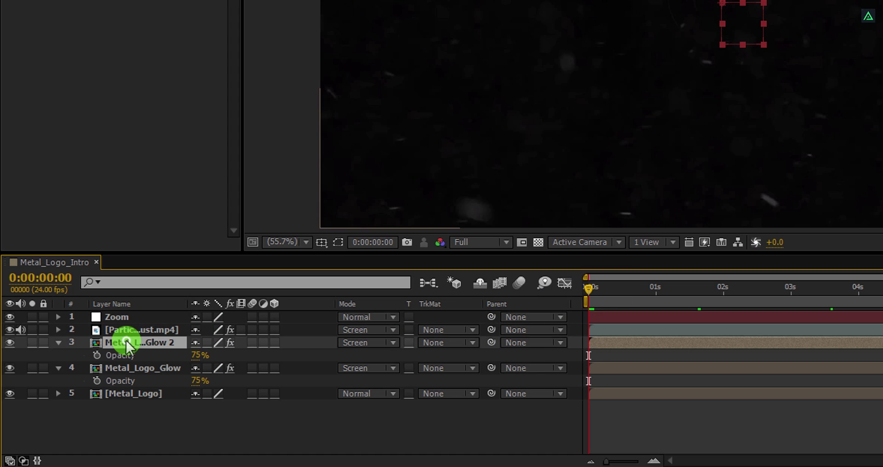
left_click(120, 395, "shift")
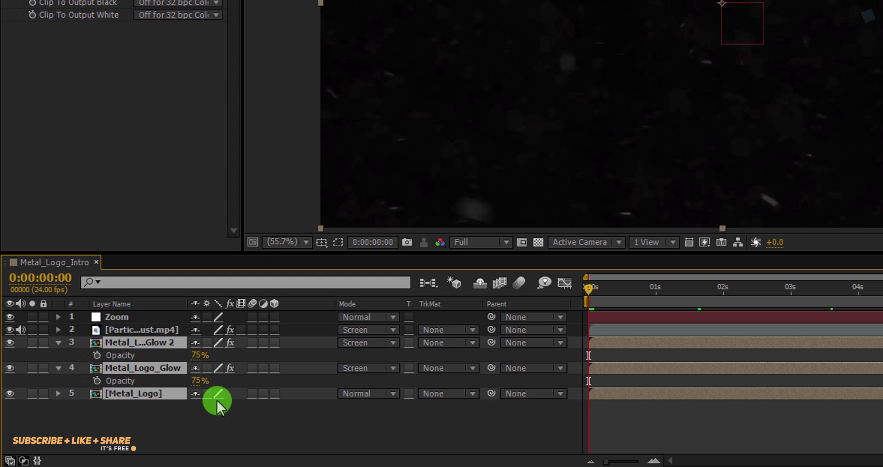
left_click_drag(491, 343, 115, 316)
Keyframe Zoom's Scale from 100% to 110% at the end with Easy Ease, then preview.
left_click(115, 315)
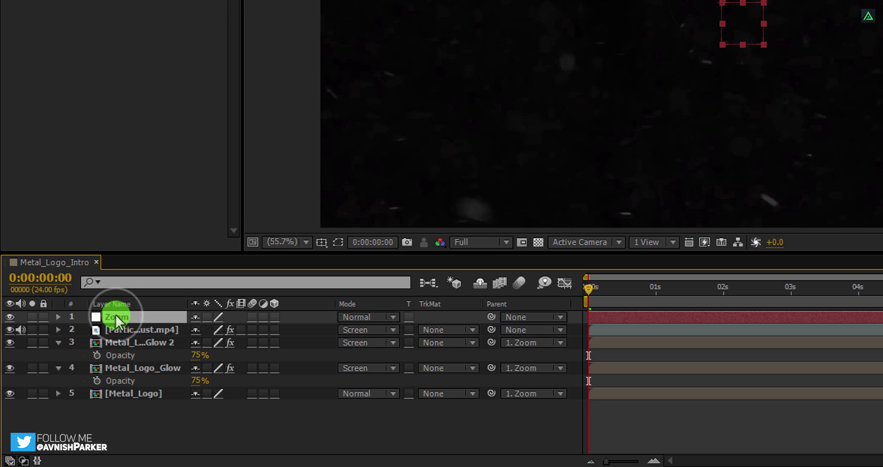
key("s")
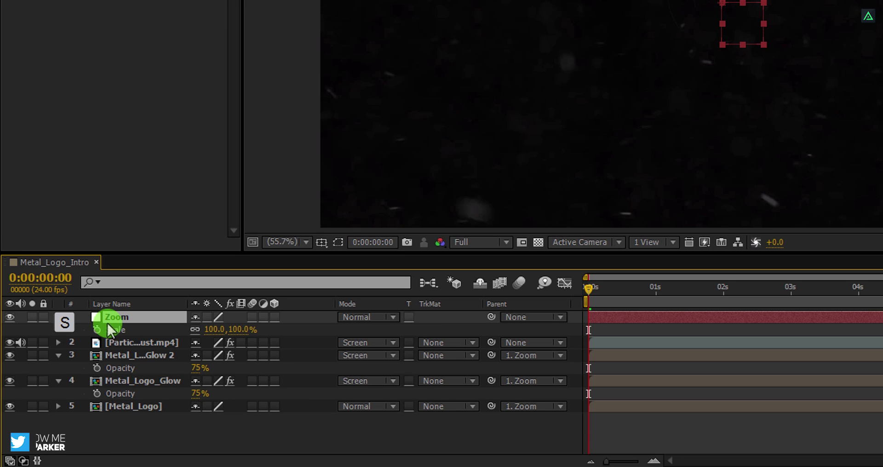
left_click(97, 330)
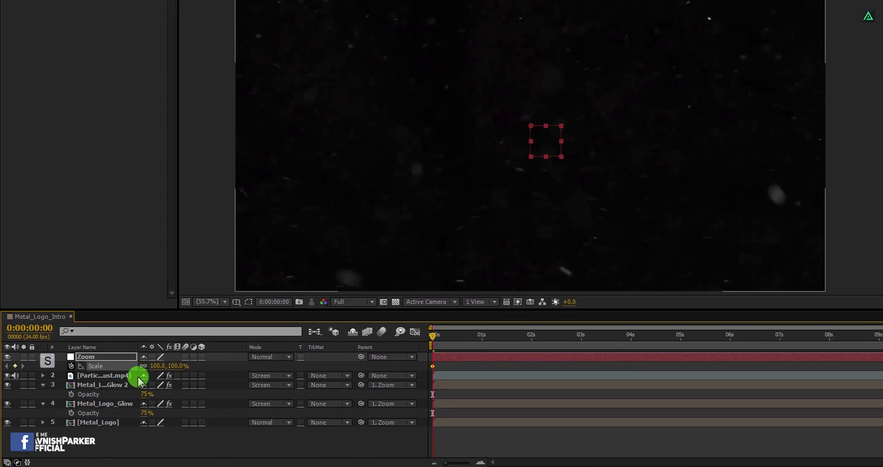
left_click_drag(867, 346, 869, 348)
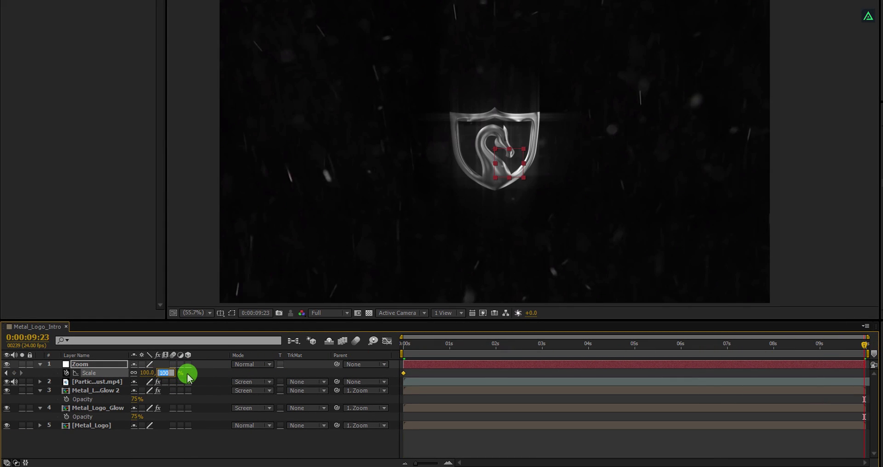
key("Return")
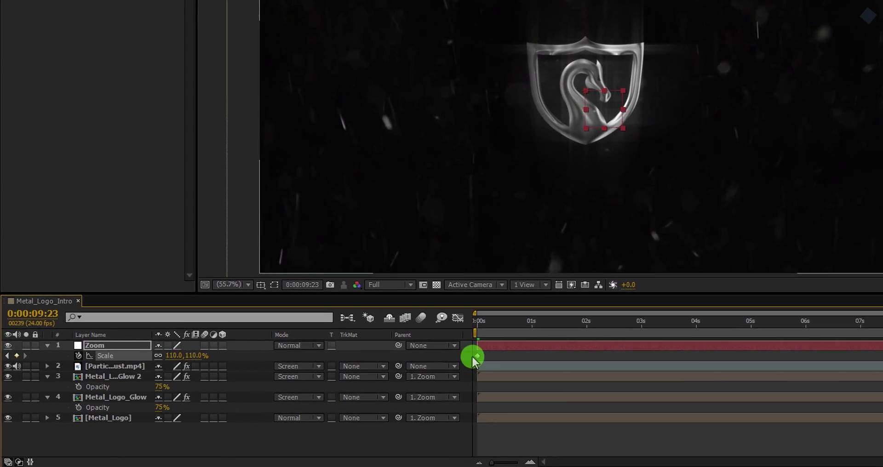
mouse_move(497, 354)
left_mouse_down()
mouse_move(472, 360)
mouse_move(504, 353)
left_mouse_up()
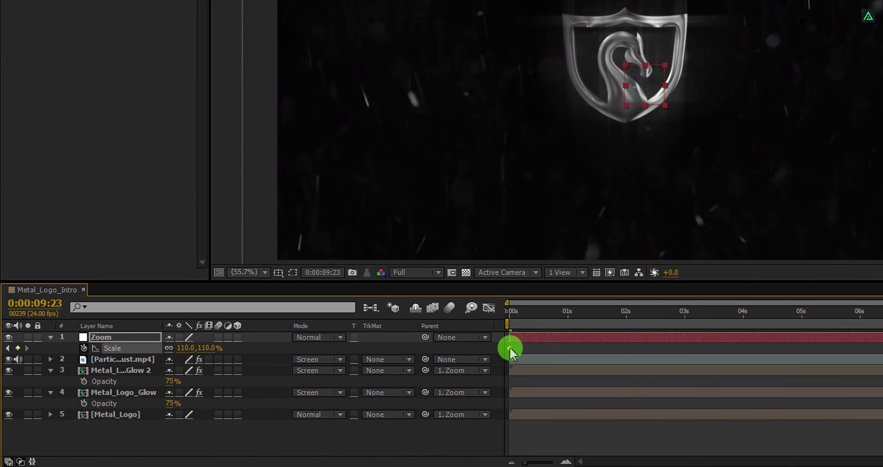
right_click(509, 347)
mouse_move(617, 339)
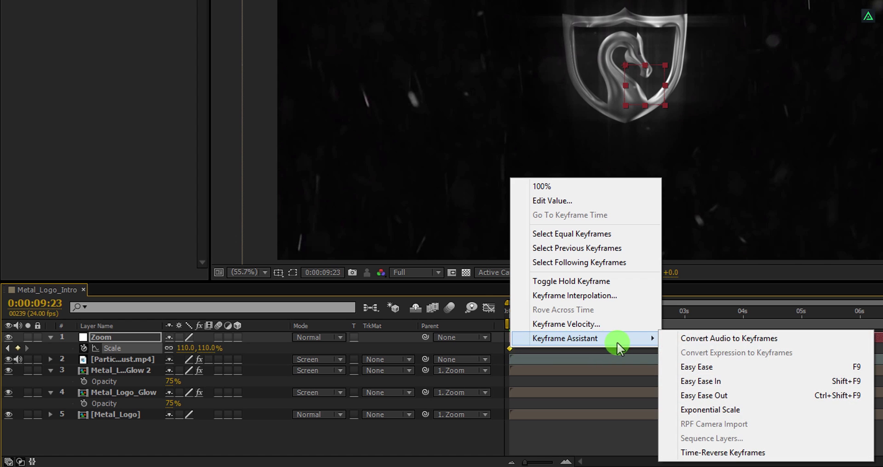
left_click(737, 370)
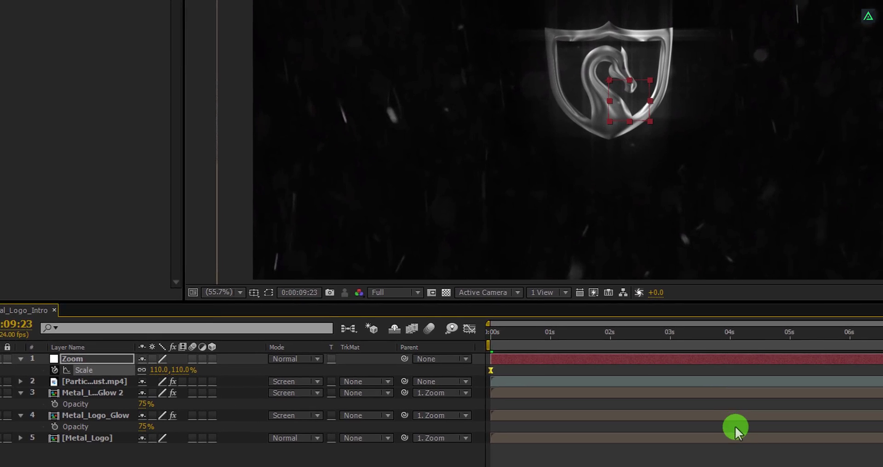
key("KP_0")
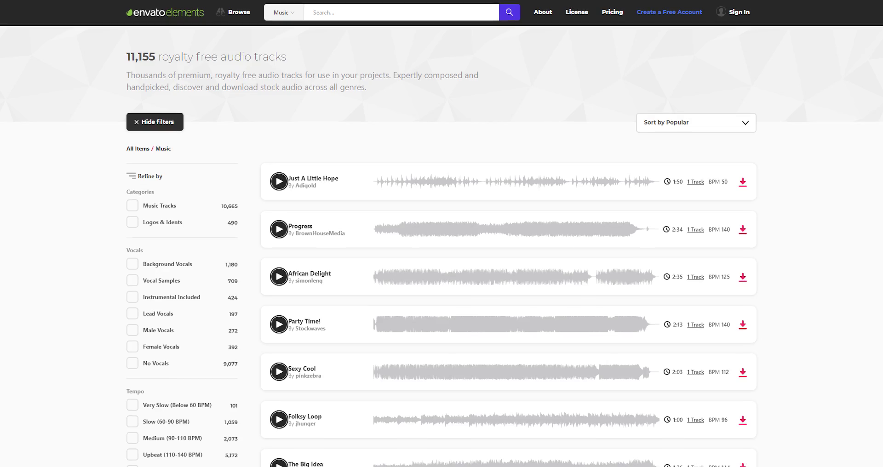
Scroll down the Envato Elements Superhero Logo item page.
scroll(441, 233, "down", 2)
scroll(441, 234, "down", 2)
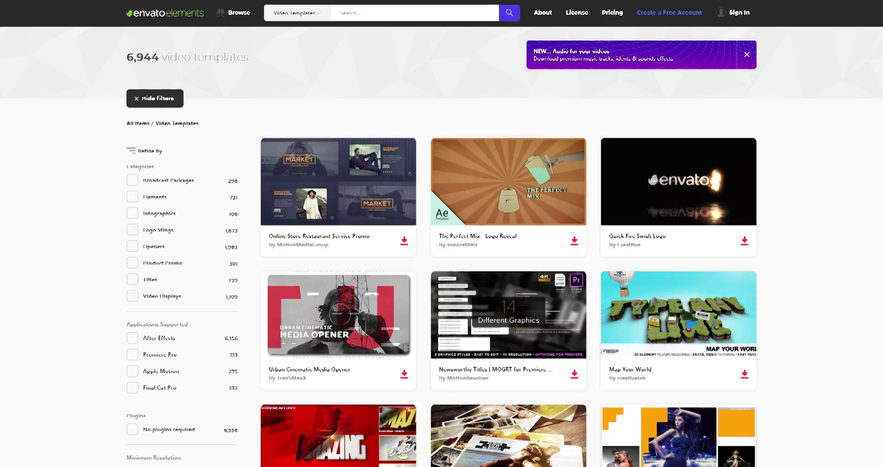